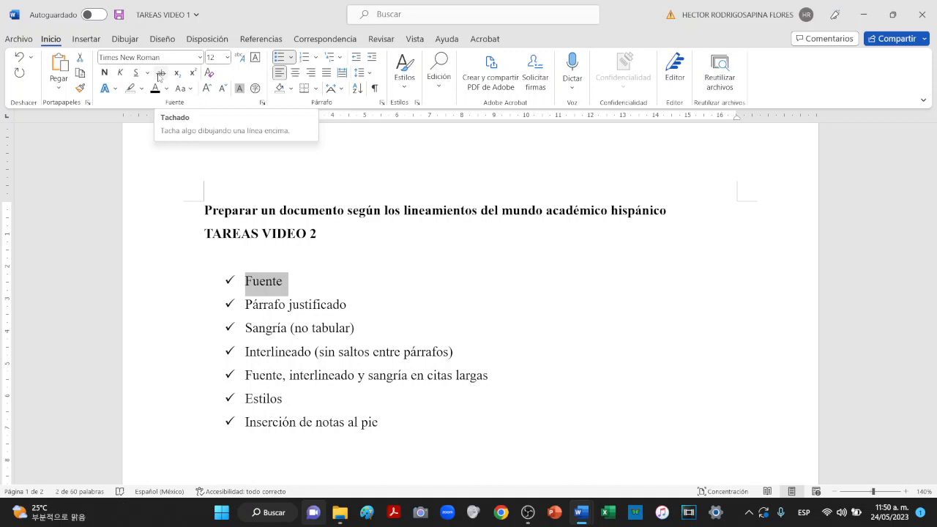
Step: Apply strikethrough to the checklist items "Fuente", "Párrafo justificado" and "Sangría (no tabular)"
click(159, 73)
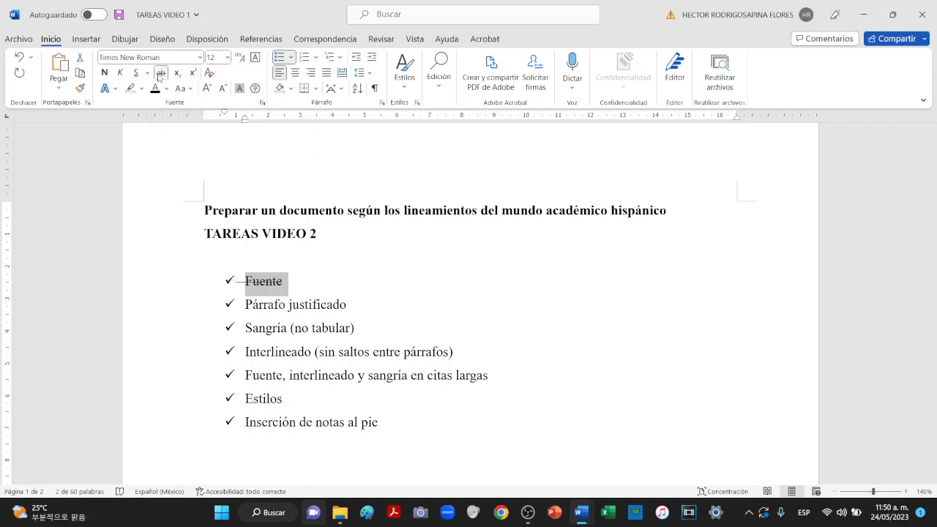
key(Down)
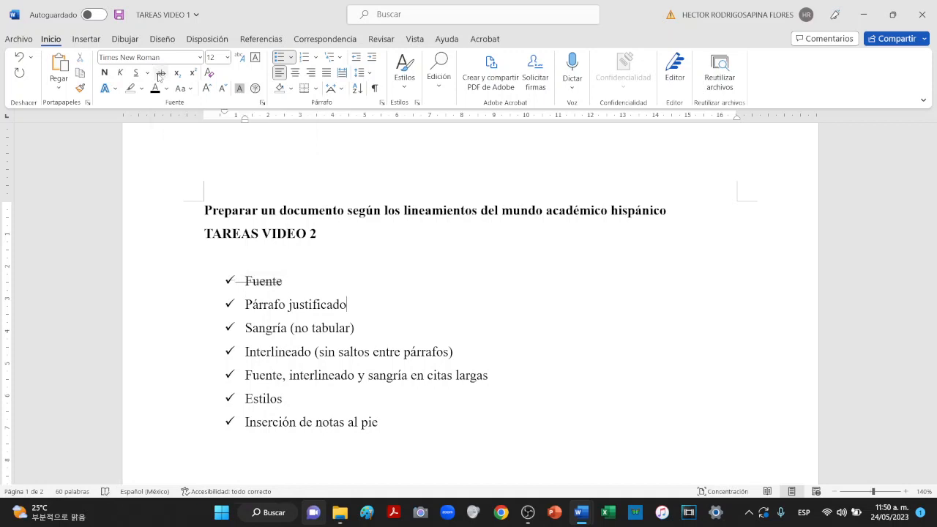
key(shift+Home)
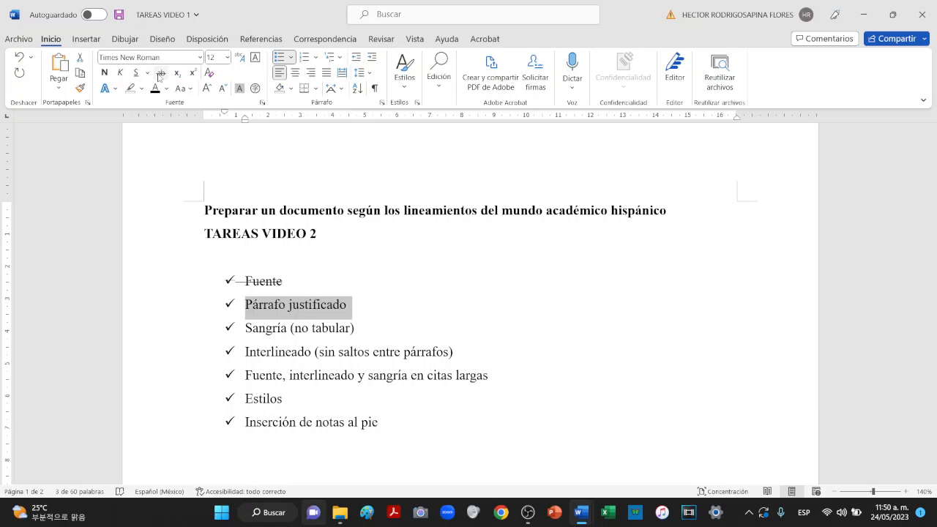
click(160, 73)
key(Down)
key(shift+Home)
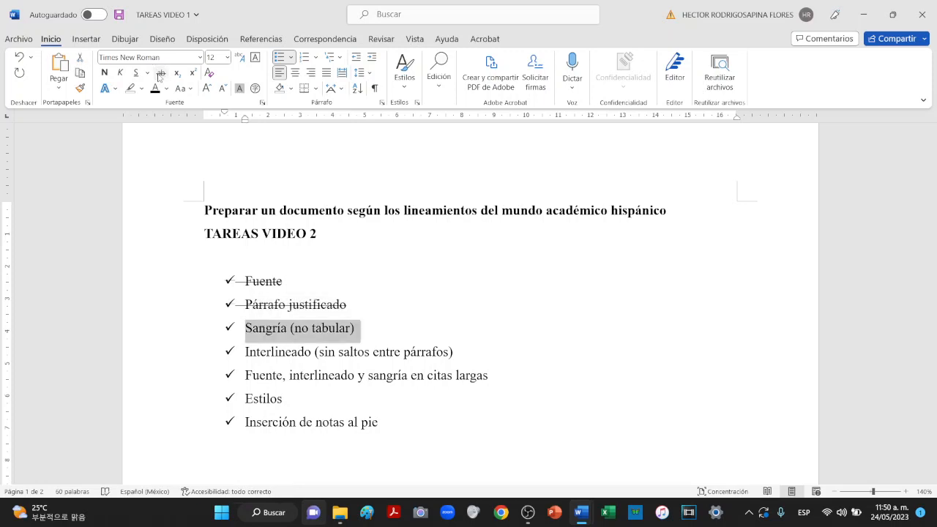
click(160, 73)
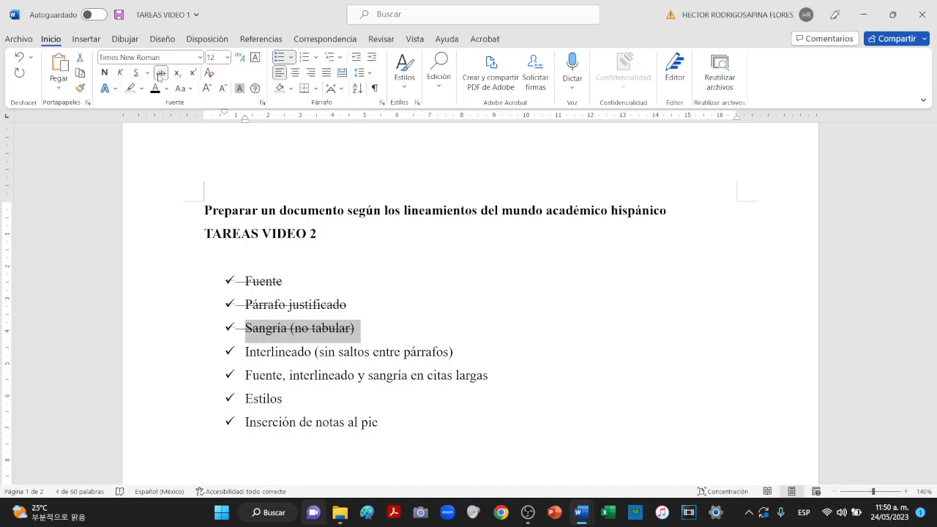
Step: Review the pending checklist items one by one, from "Interlineado (sin saltos entre párrafos)" to "Inserción de notas al pie"
key(Down)
key(shift+Down)
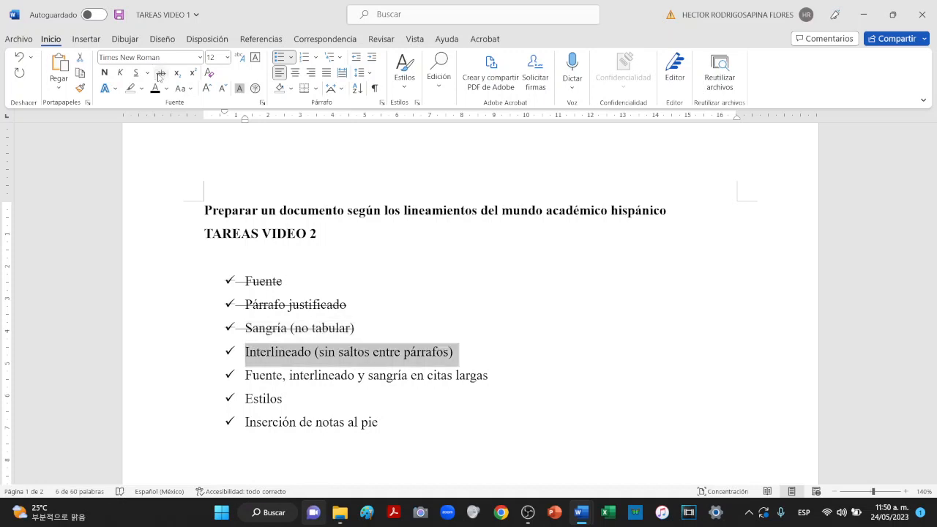
key(Down)
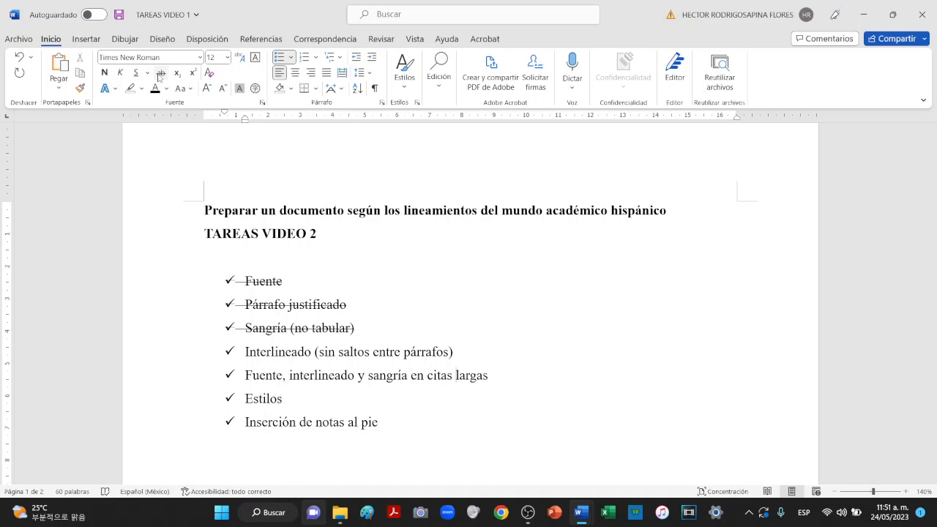
key(ctrl+Left)
key(ctrl+shift+Right)
key(ctrl+shift+Right)
key(Down)
key(ctrl+Left)
key(ctrl+shift+Right)
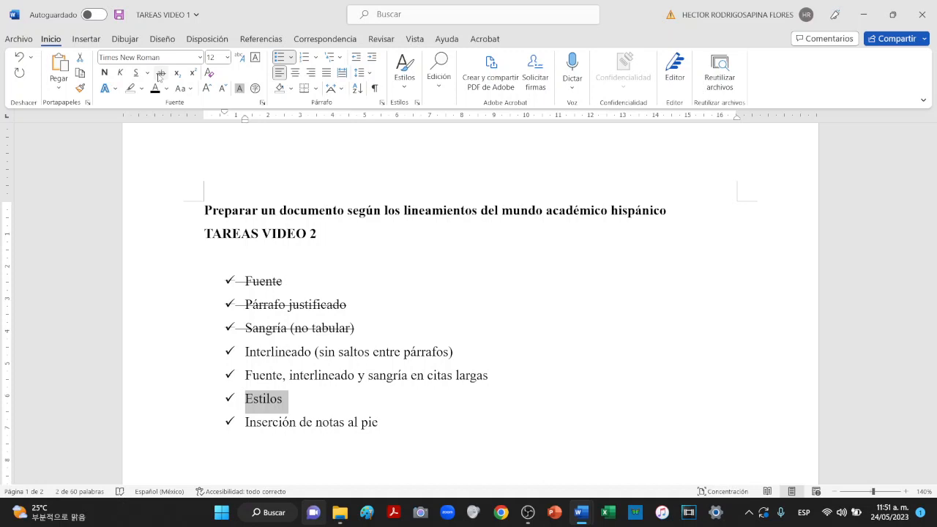
key(Down)
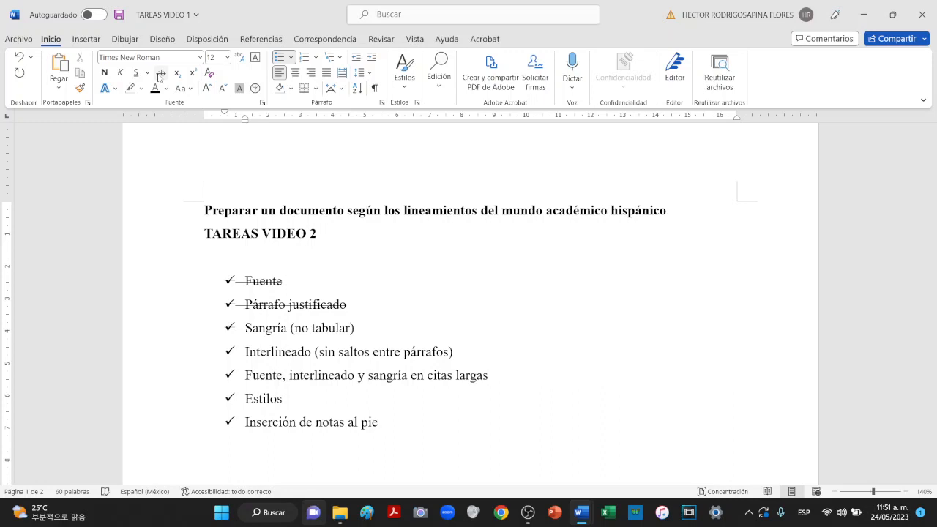
key(shift+Down)
key(Up)
key(Up)
key(Up)
Step: Switch to the document "Modelo de texto para tutorial" and look over its opening paragraphs
key(alt+Tab)
key(alt+Tab)
key(alt+Tab)
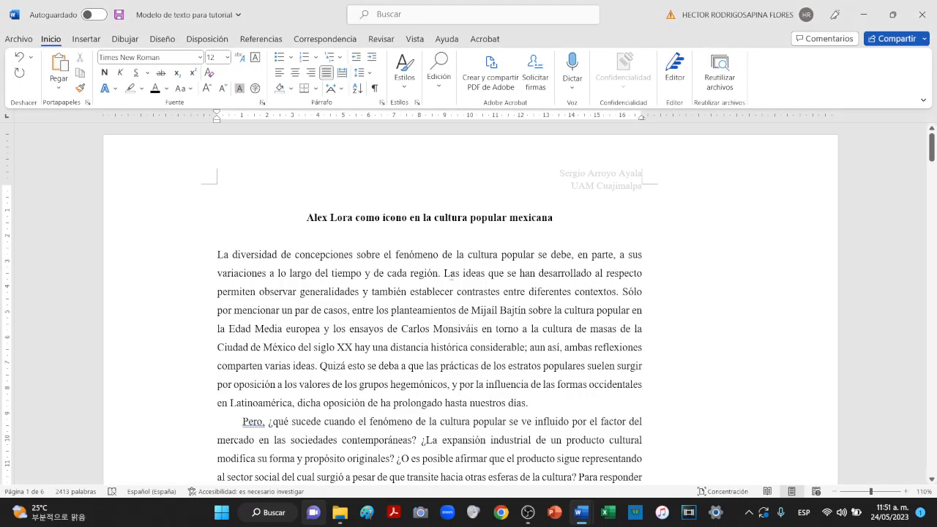
scroll(471, 306, down, 3)
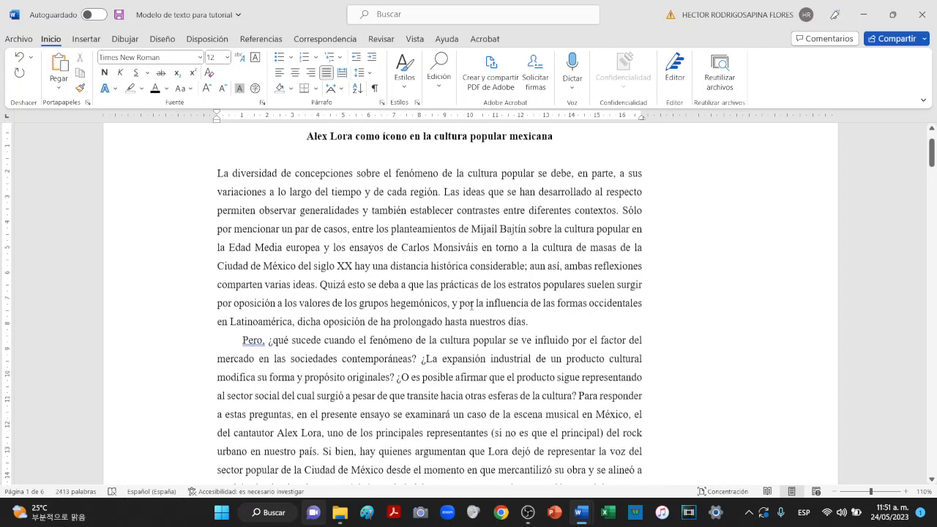
scroll(472, 307, up, 3)
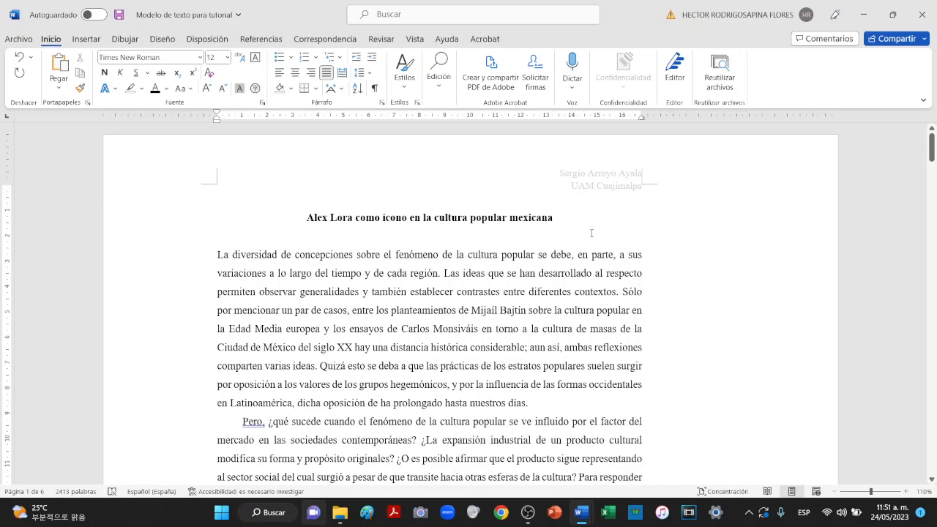
Step: Set the line spacing of the whole document to 1.0
key(ctrl+a)
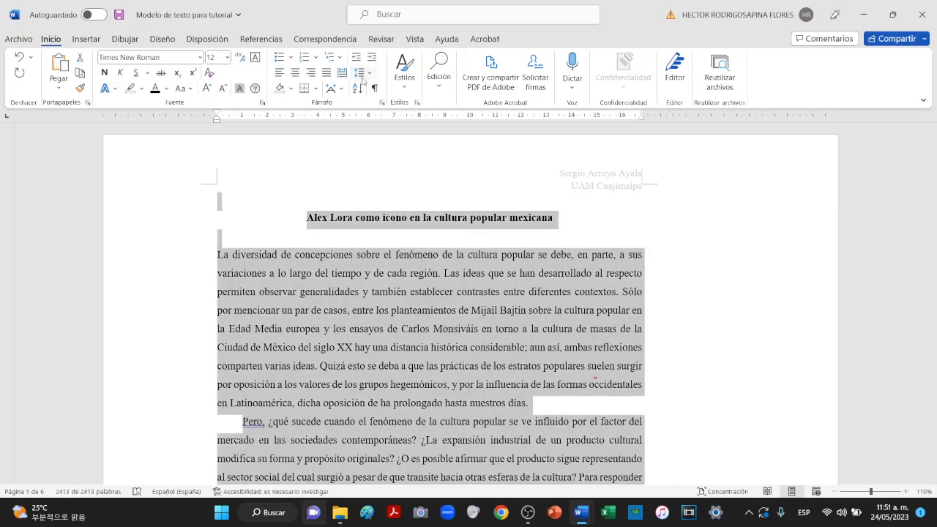
click(363, 76)
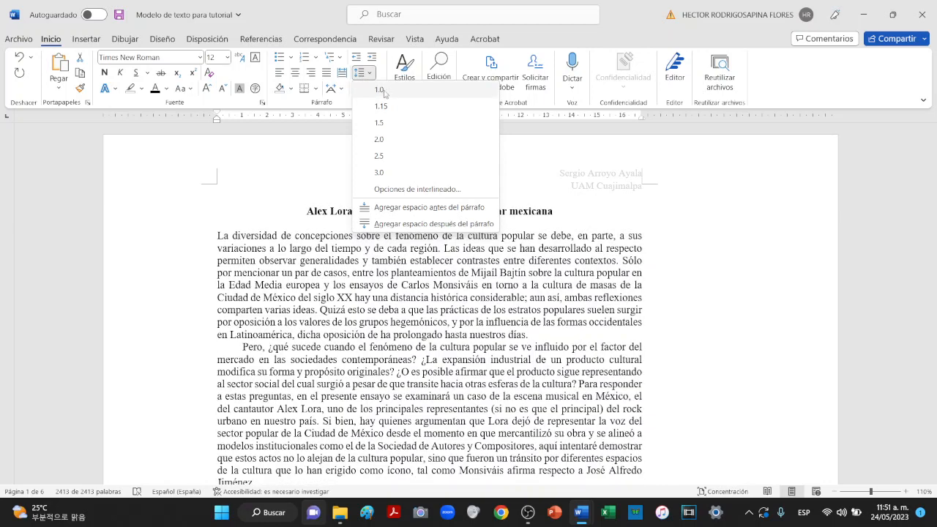
click(383, 93)
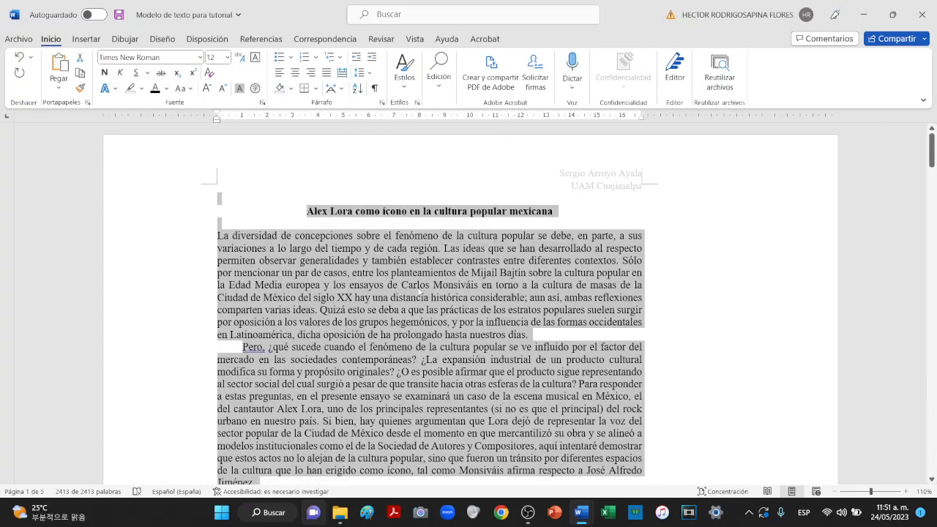
click(495, 278)
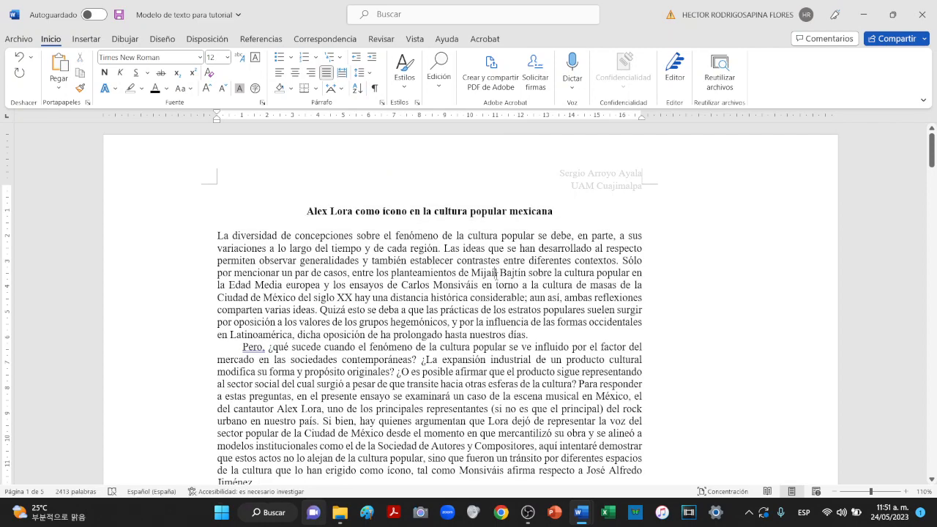
scroll(494, 276, down, 3)
Step: Add space before and after every paragraph in the whole document
key(ctrl+a)
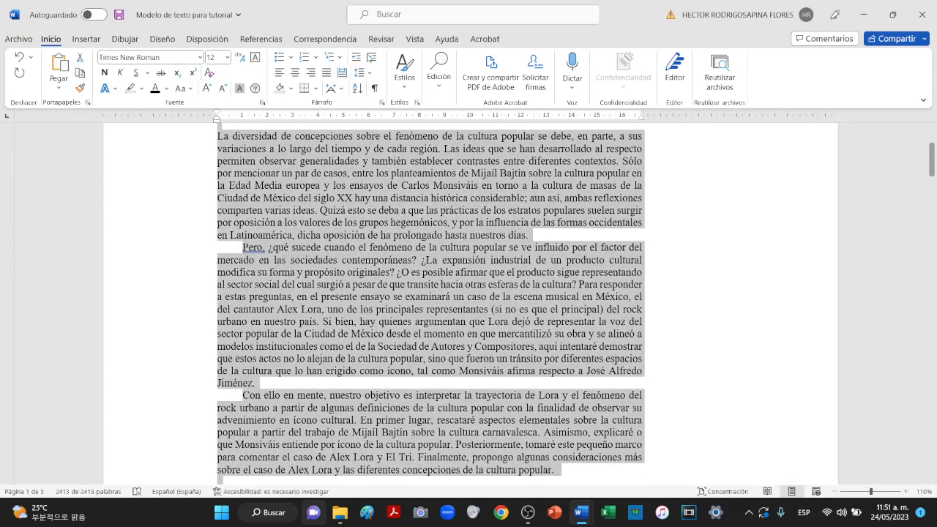
click(360, 72)
click(429, 208)
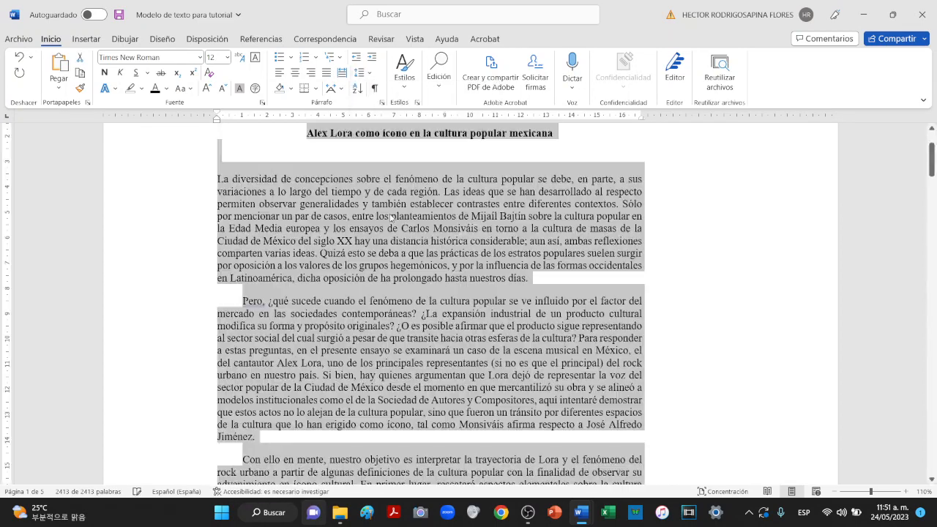
click(370, 74)
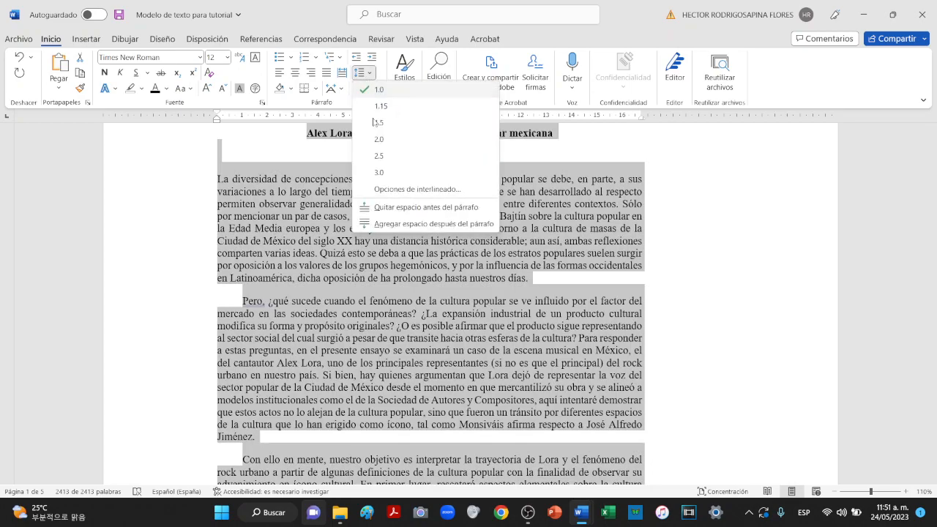
click(399, 223)
click(349, 287)
Step: Remove the first-line indent of the paragraph beginning with "Pero" and restore it
ctrl+scroll(349, 287, up, 6)
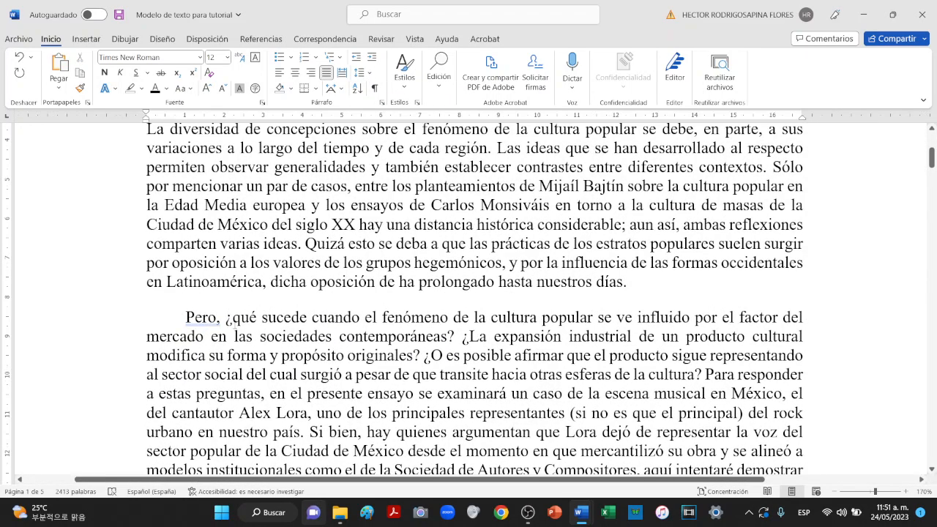
drag(235, 318, 234, 337)
key(shift+Up)
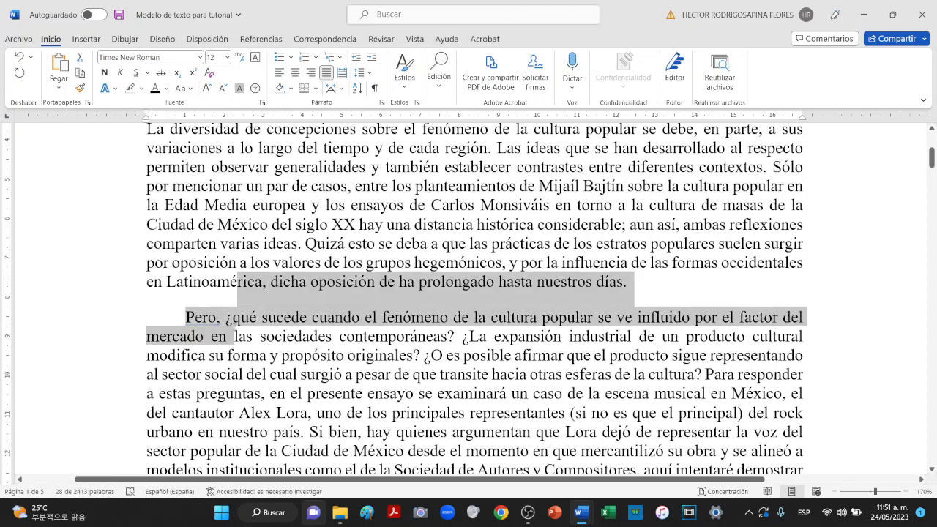
click(237, 325)
key(ctrl+Left)
key(ctrl+Left)
key(ctrl+Left)
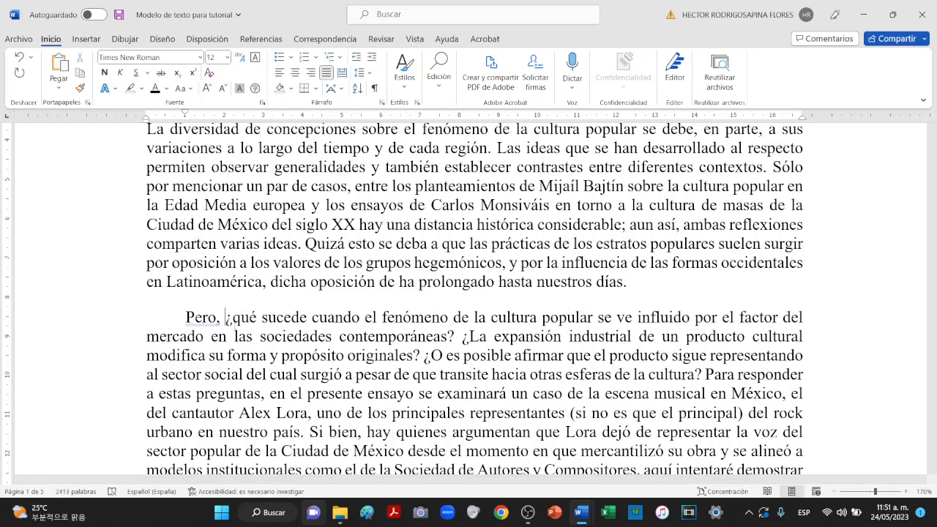
key(ctrl+Left)
key(BackSpace)
key(Tab)
Step: Examine the gaps between the opening paragraphs, selecting text across the break before the paragraph beginning with "Pero"
key(Up)
key(Up)
key(shift+Down)
key(shift+Down)
key(shift+Down)
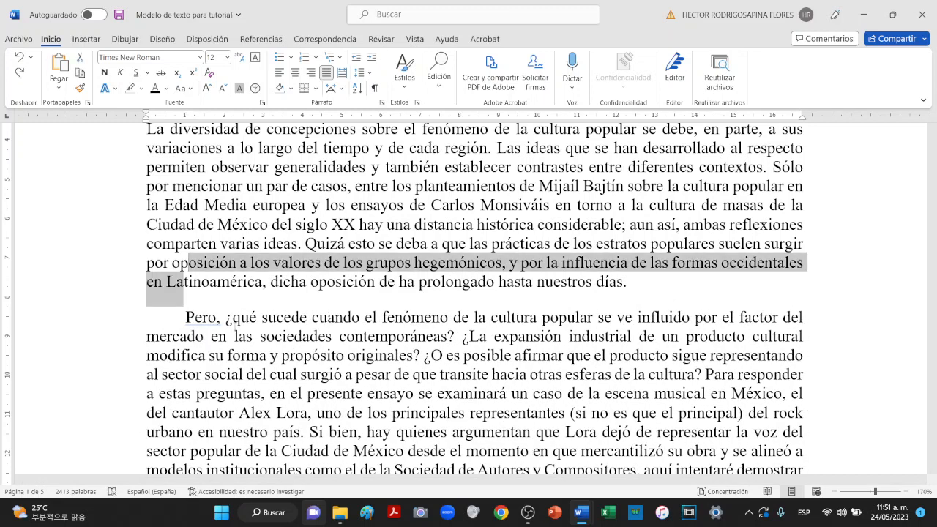
scroll(469, 293, down, 4)
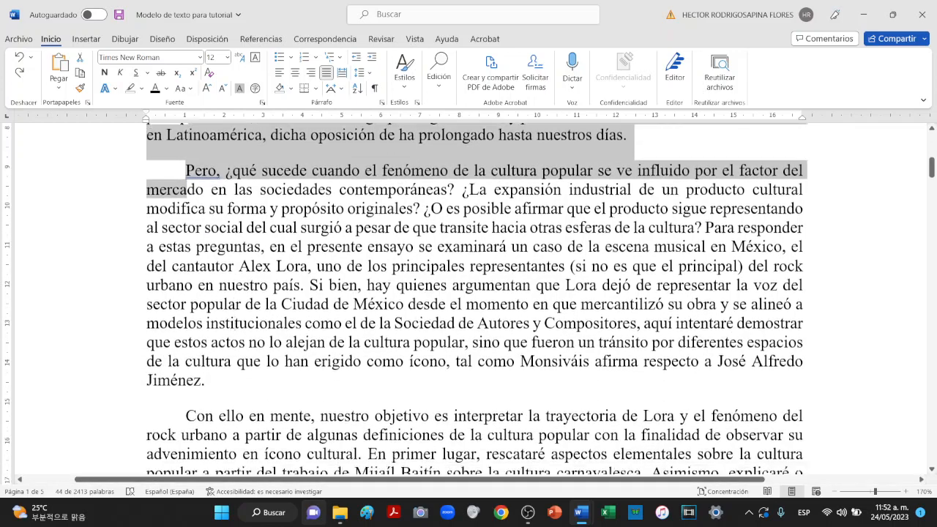
ctrl+scroll(234, 327, down, 1)
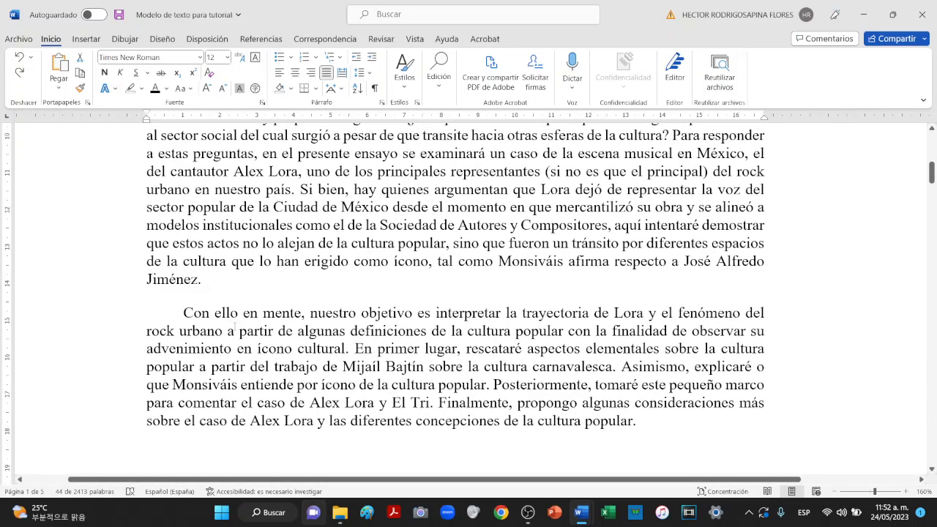
scroll(235, 327, up, 6)
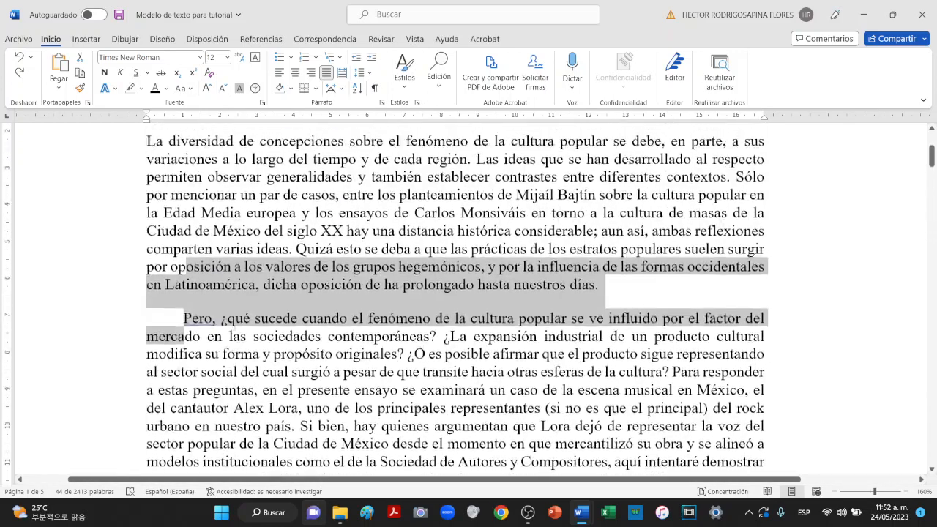
scroll(264, 308, up, 1)
click(284, 303)
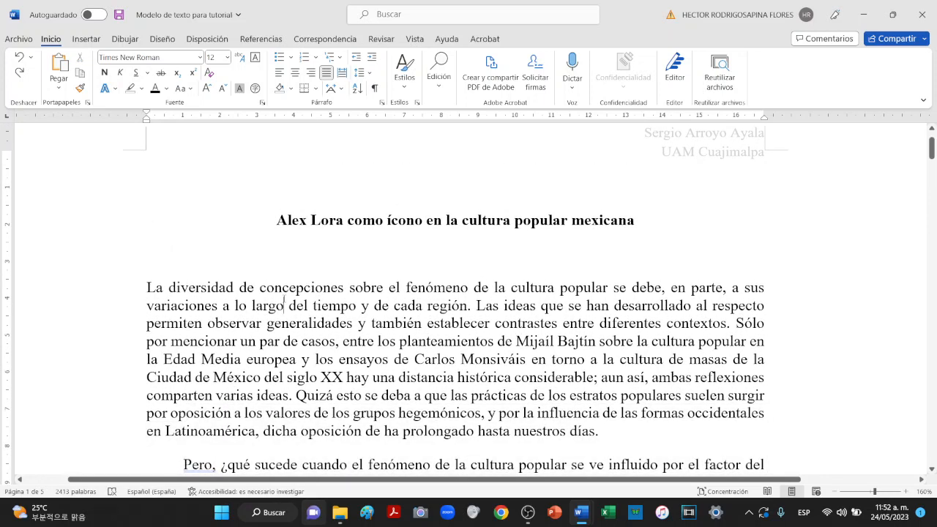
Step: Set the line spacing of the whole document to 1.5
key(ctrl+e)
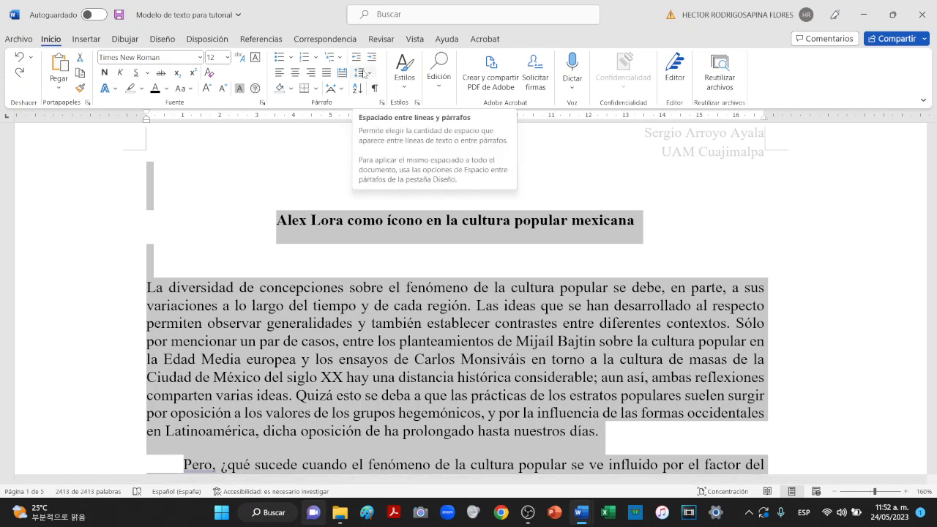
click(364, 73)
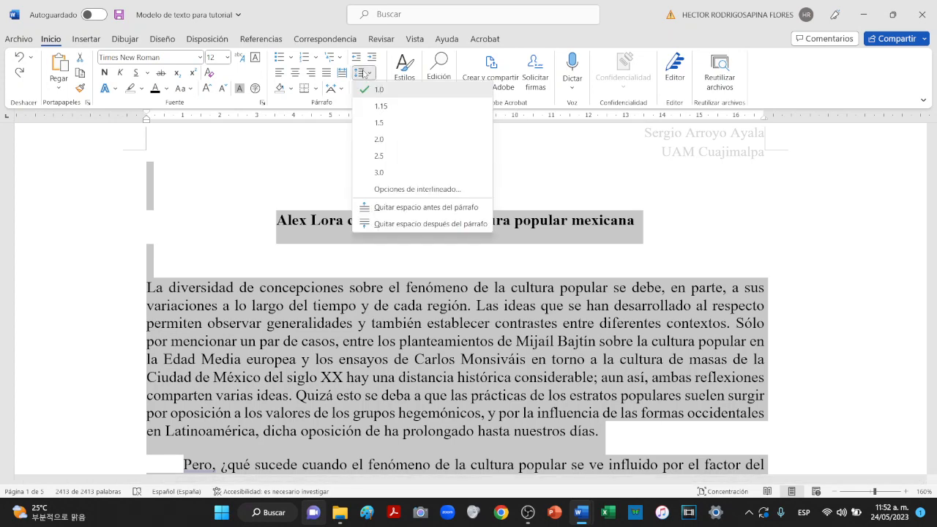
click(379, 123)
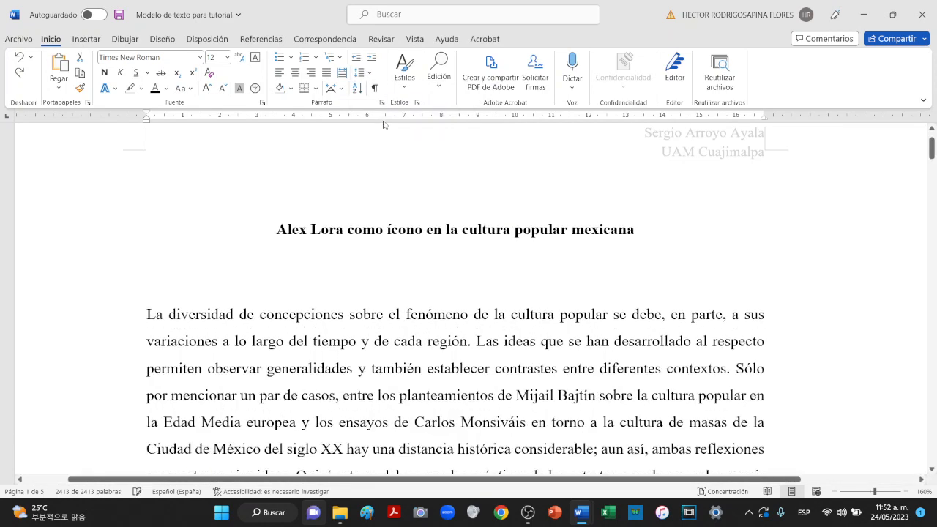
Step: Try a line spacing of 2.0 on the whole document and return it to 1.5
key(ctrl+a)
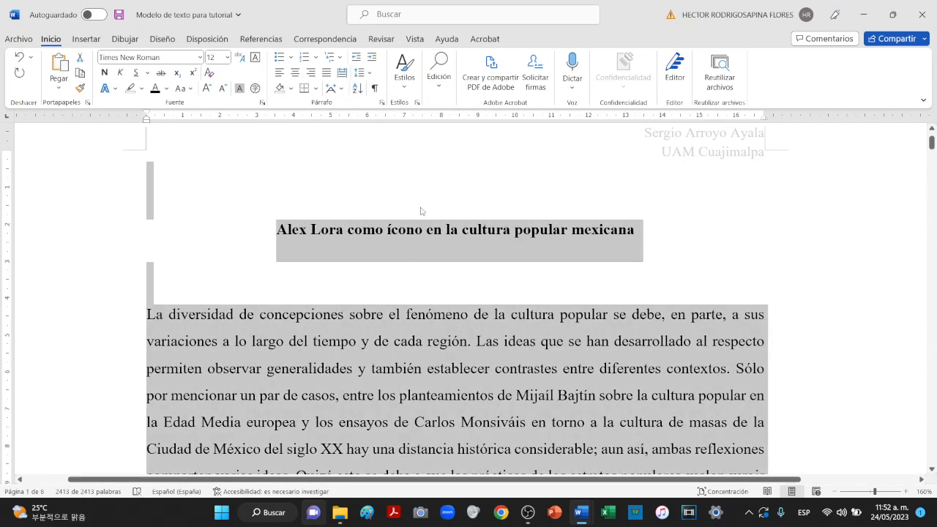
click(367, 74)
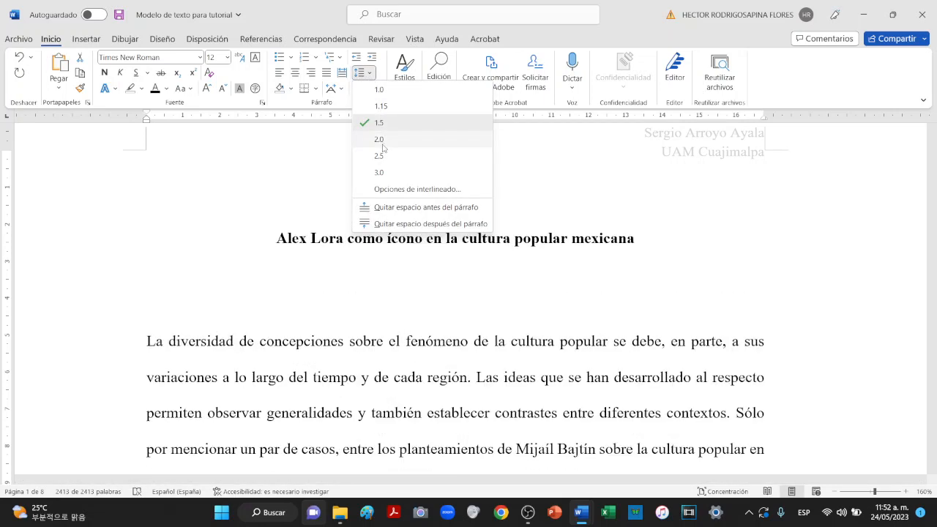
click(382, 141)
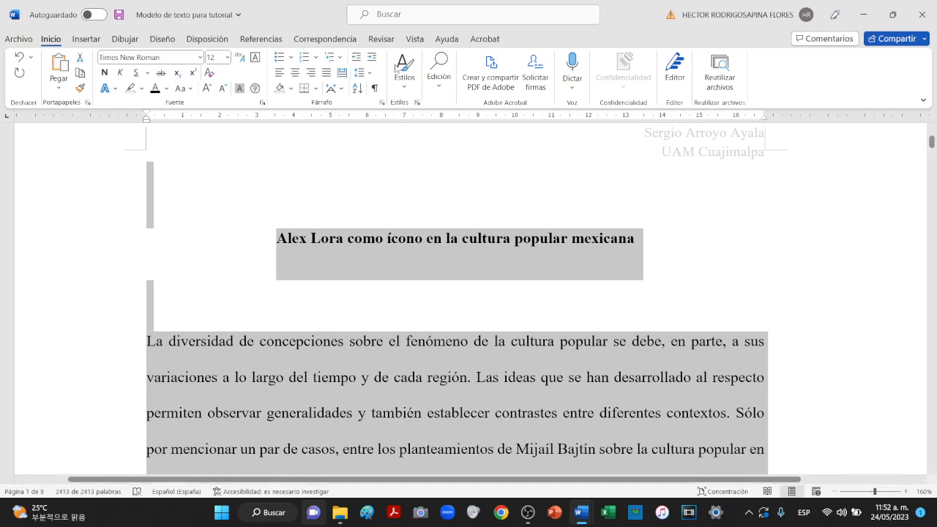
click(368, 74)
click(380, 123)
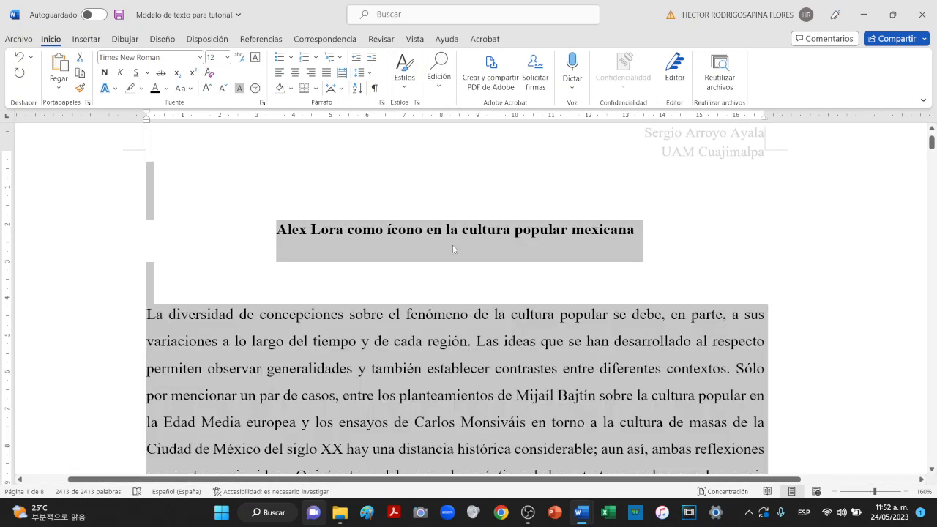
scroll(453, 249, down, 3)
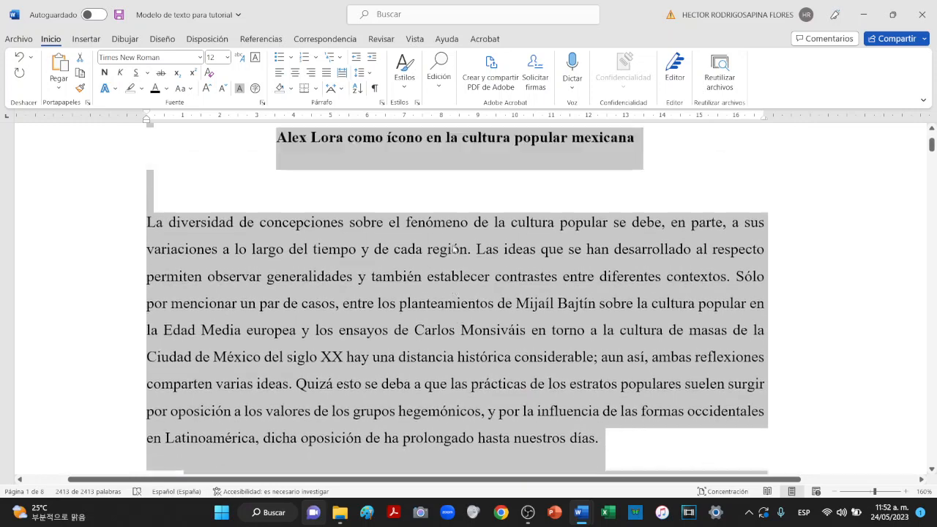
Step: Remove the space after and the space before all paragraphs in the whole document
scroll(453, 249, up, 3)
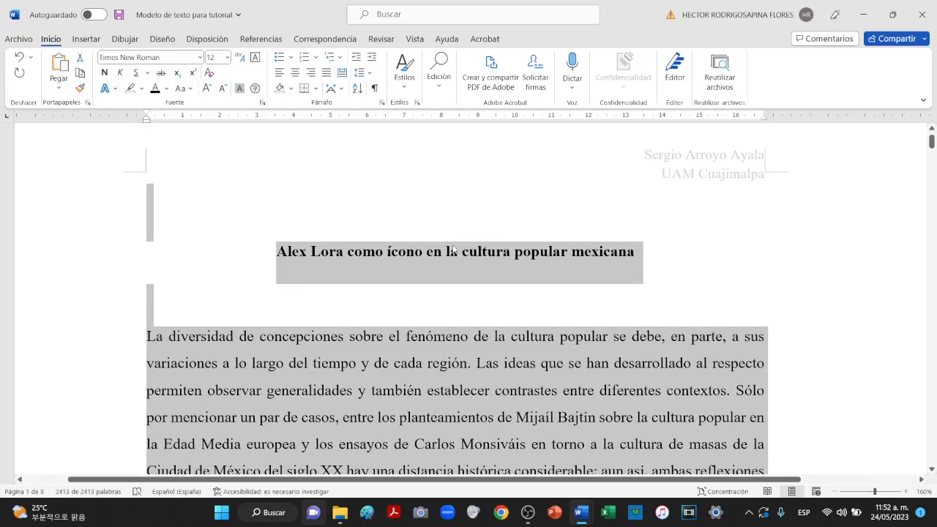
scroll(454, 249, down, 6)
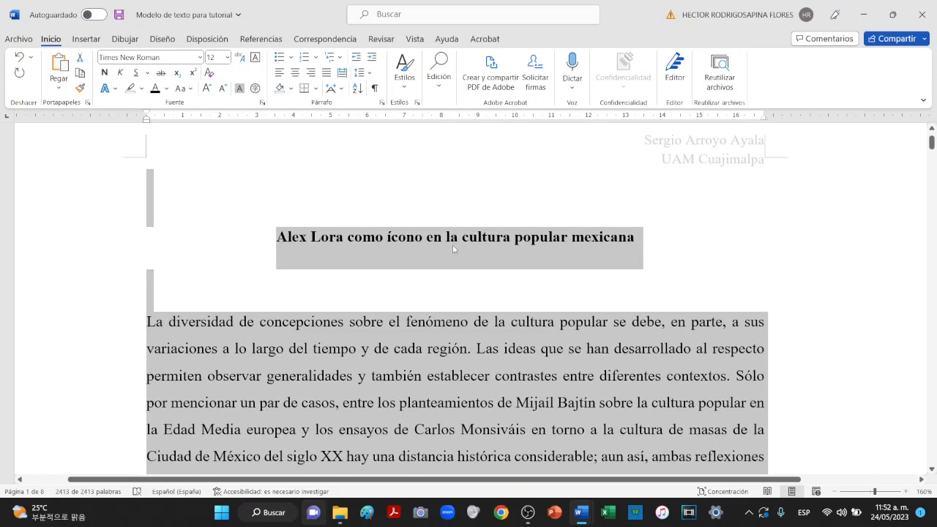
scroll(453, 249, down, 1)
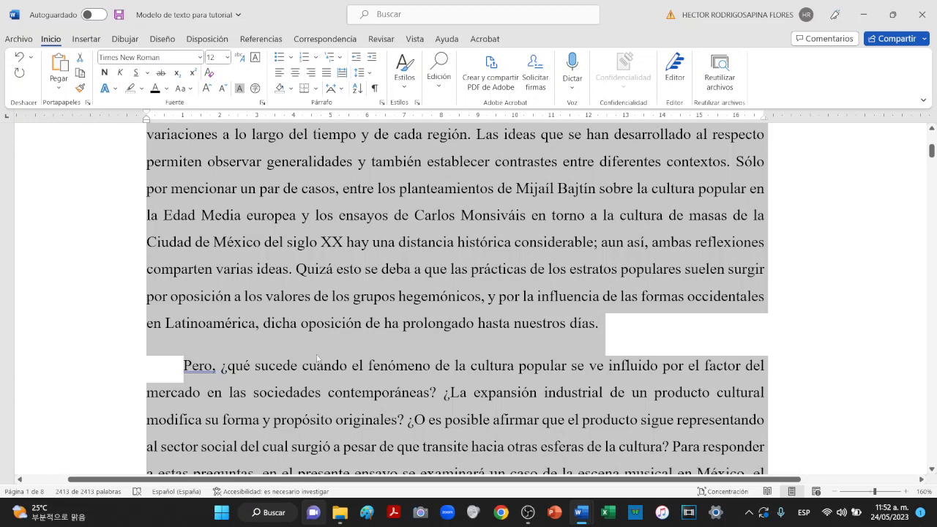
scroll(436, 316, up, 6)
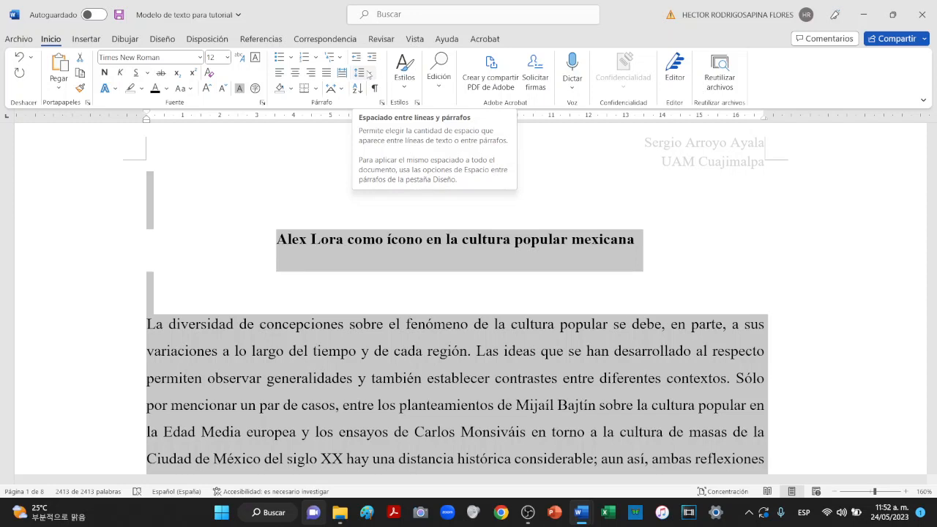
click(369, 74)
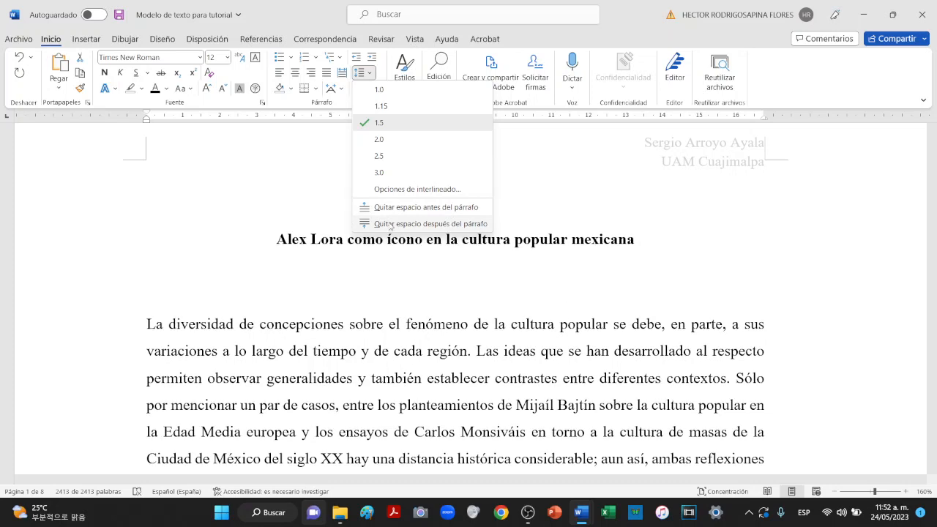
click(391, 226)
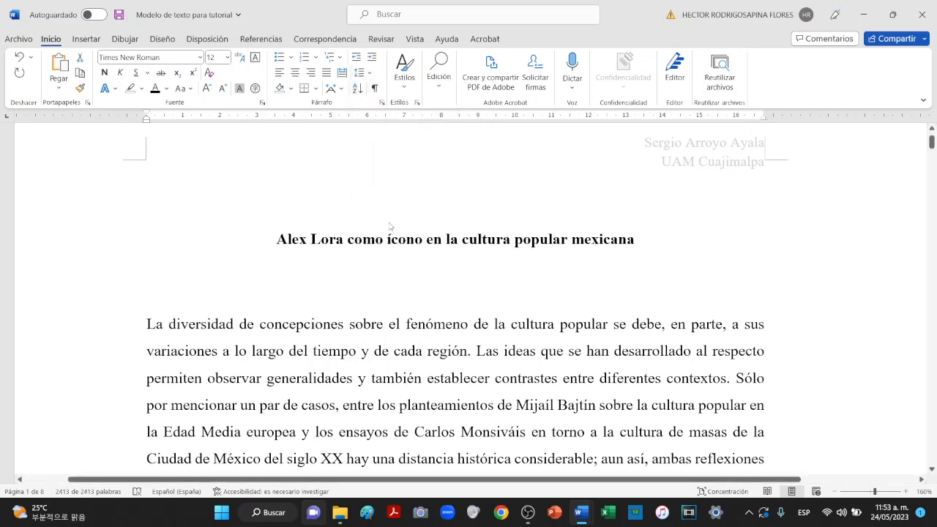
click(368, 73)
click(393, 208)
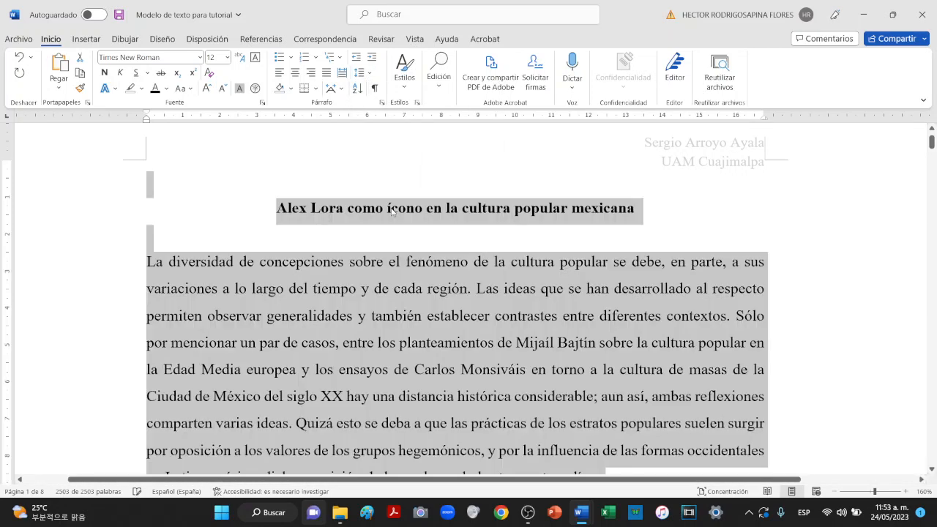
Step: Examine the spacing between paragraphs from the title down to the paragraph beginning with "Con ello en mente"
click(306, 272)
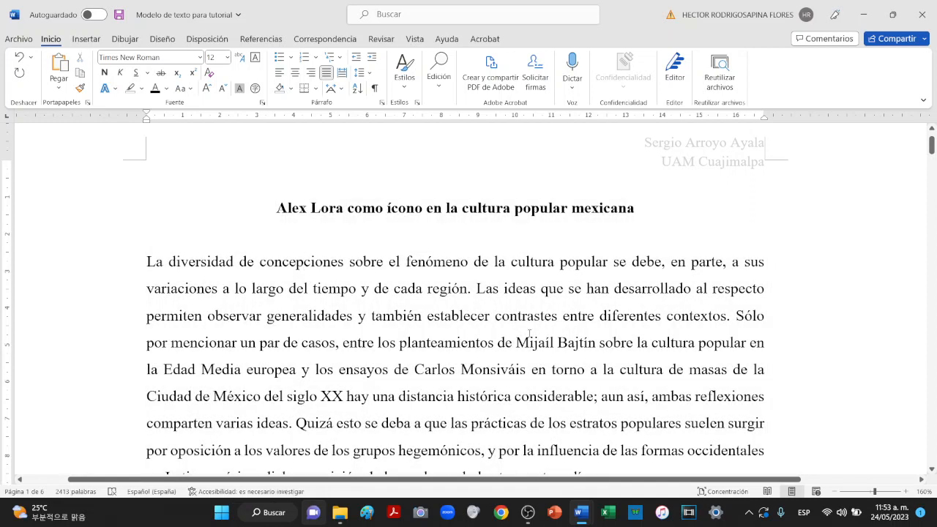
key(Left)
key(Left)
key(Left)
key(Left)
key(Left)
key(Left)
key(Left)
key(Left)
key(Left)
key(Left)
key(Left)
key(Left)
key(Left)
key(Left)
key(Left)
key(Left)
key(Left)
key(Left)
key(Left)
key(Left)
scroll(529, 333, down, 5)
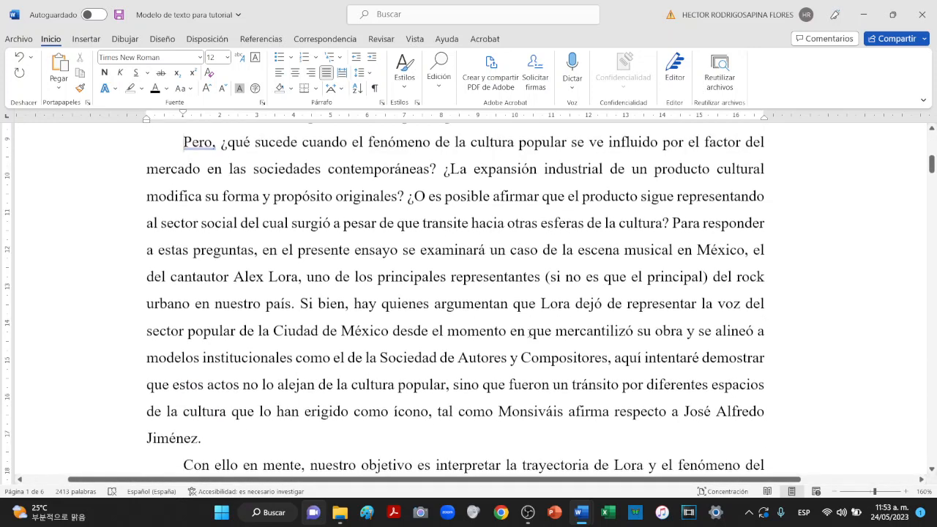
Step: Add space before and after the paragraph beginning with "Pero"
triple_click(530, 333)
scroll(529, 334, down, 4)
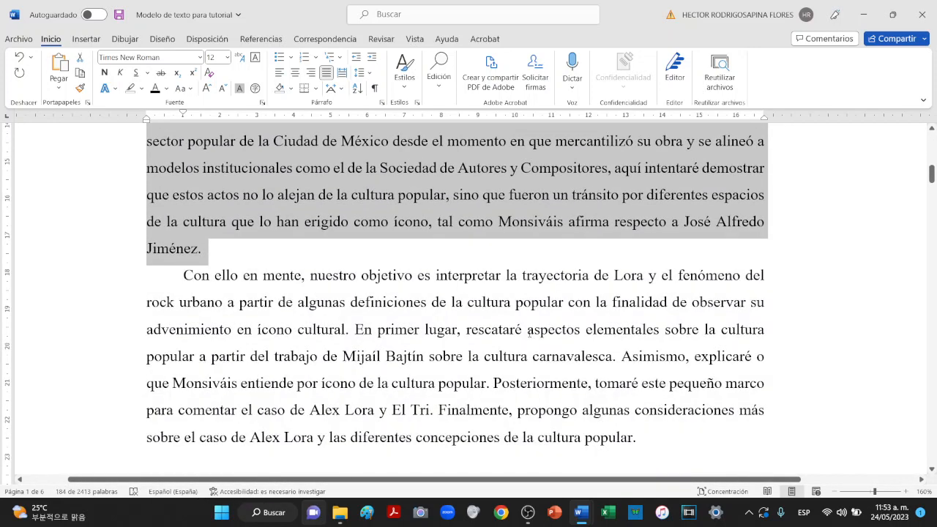
click(360, 73)
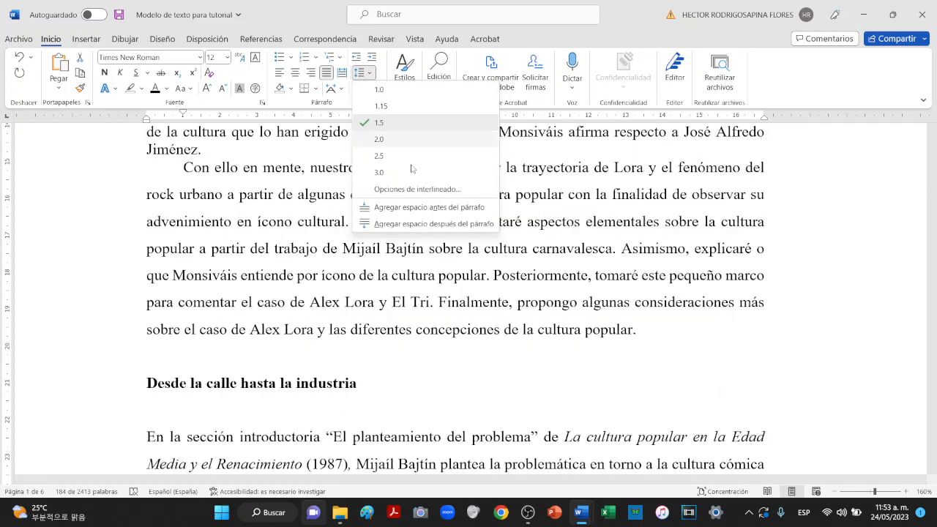
click(379, 121)
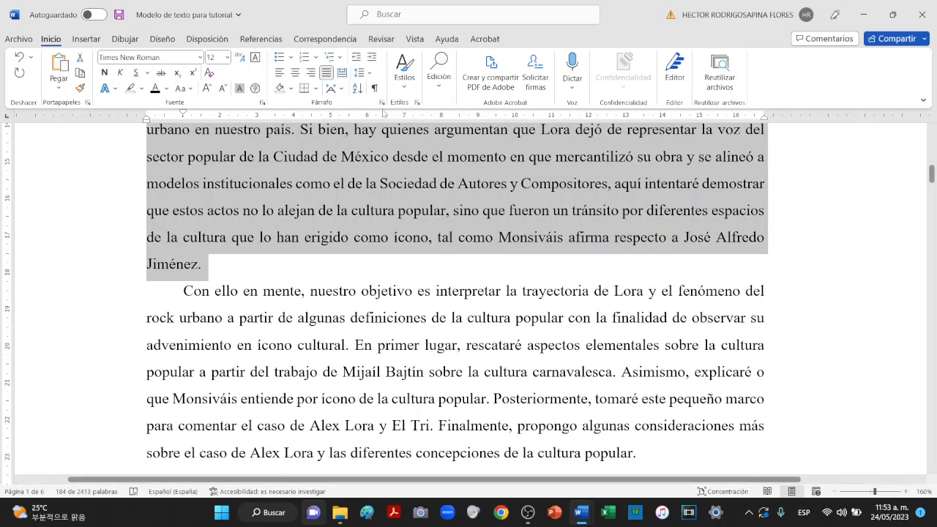
click(361, 72)
click(388, 223)
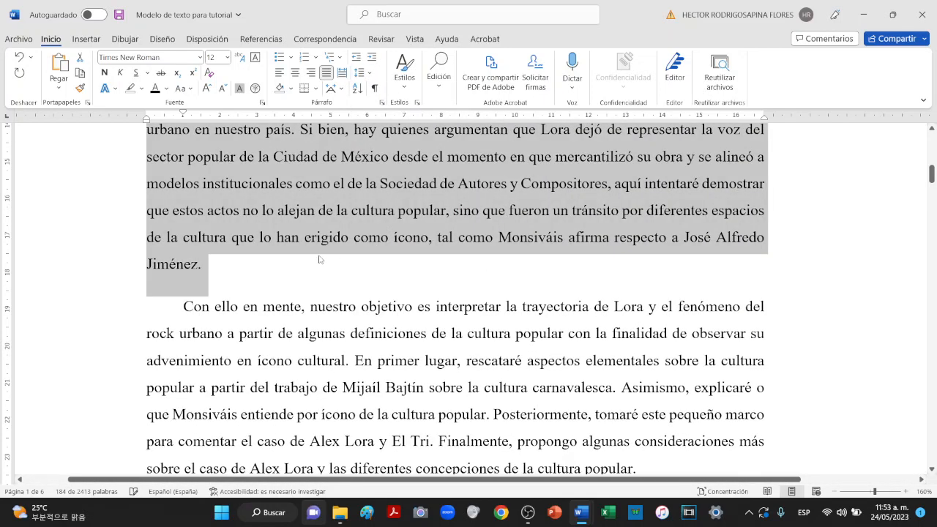
Step: Select the first three body paragraphs, starting at "La diversidad", and add space before and after them
click(319, 260)
scroll(319, 257, up, 4)
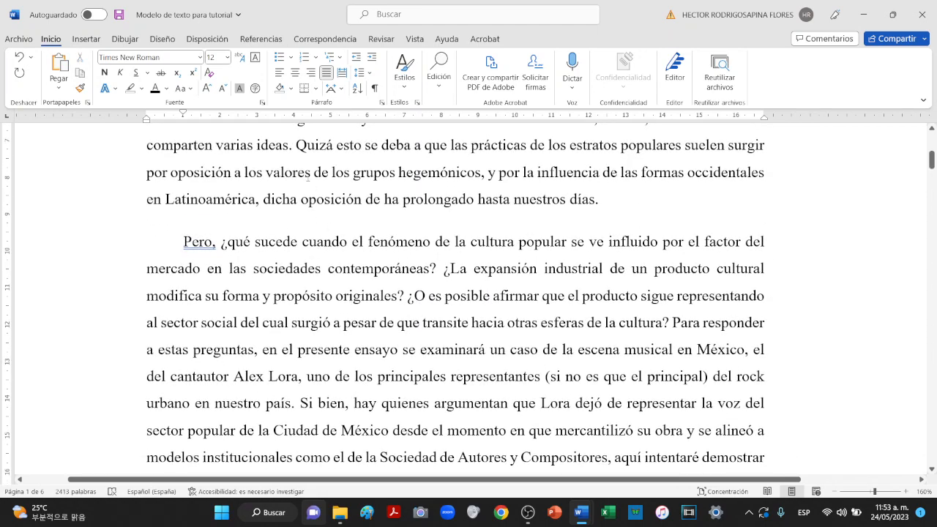
scroll(307, 175, up, 3)
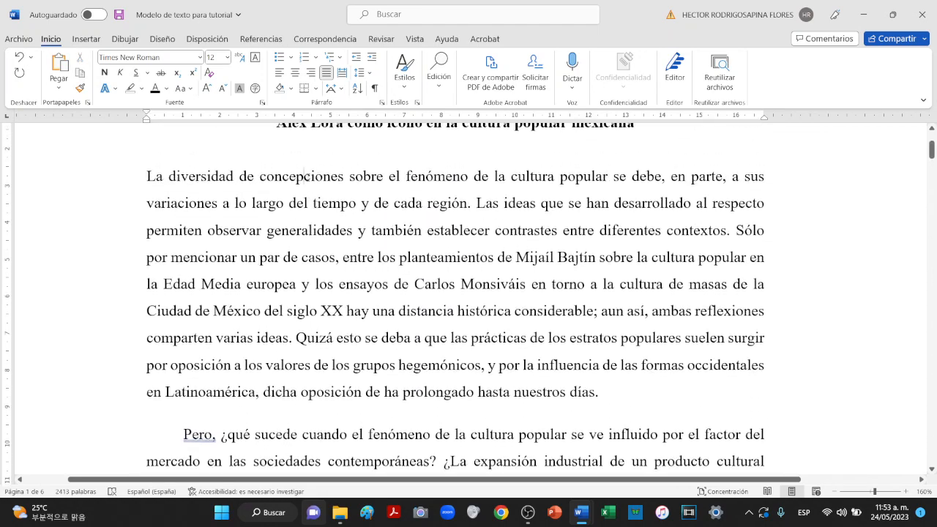
click(148, 176)
key(ctrl+shift+Down)
key(ctrl+shift+Down)
key(ctrl+shift+Down)
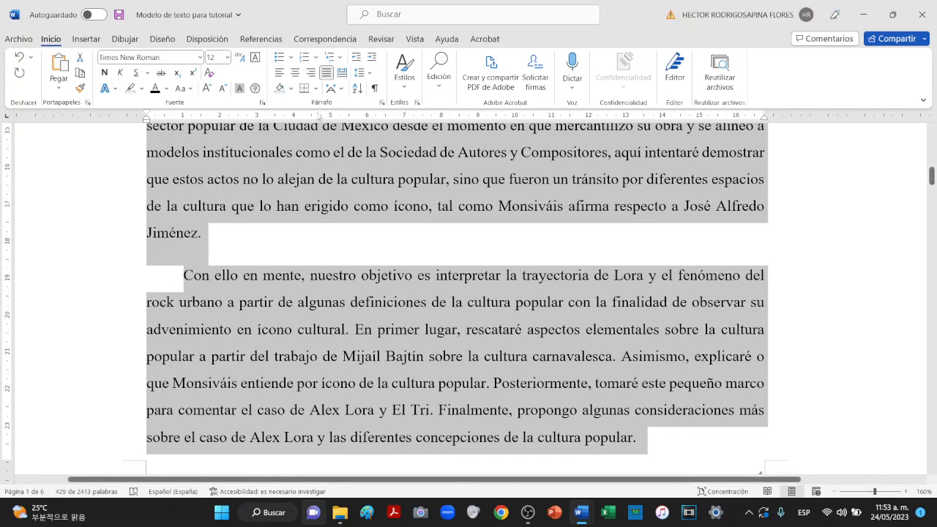
click(360, 73)
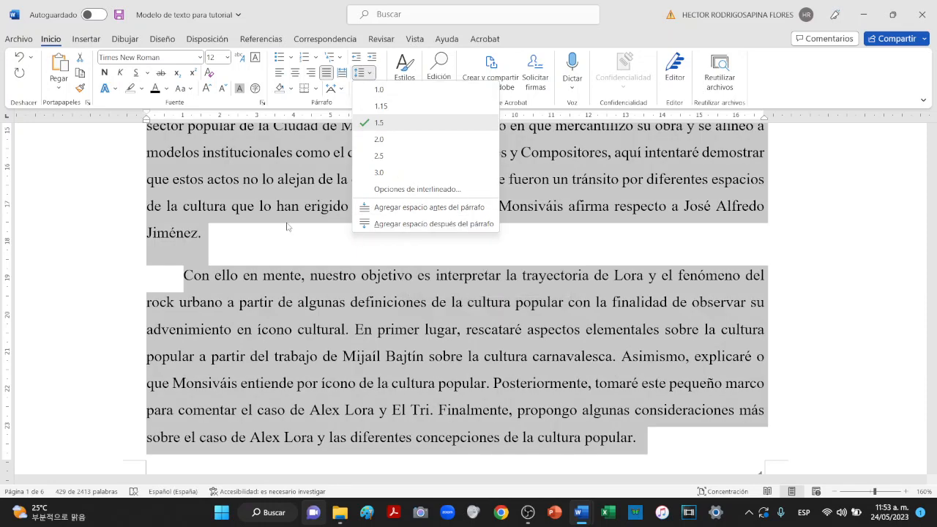
click(205, 254)
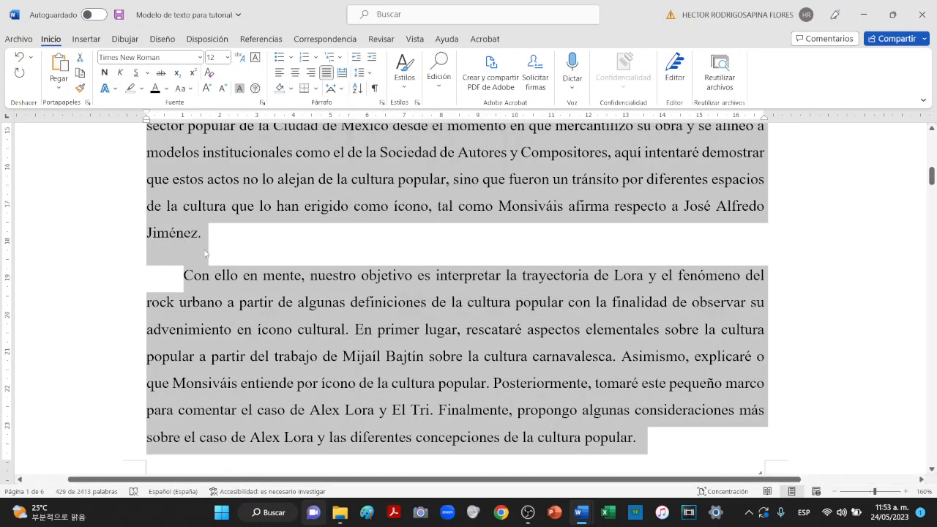
scroll(205, 254, up, 3)
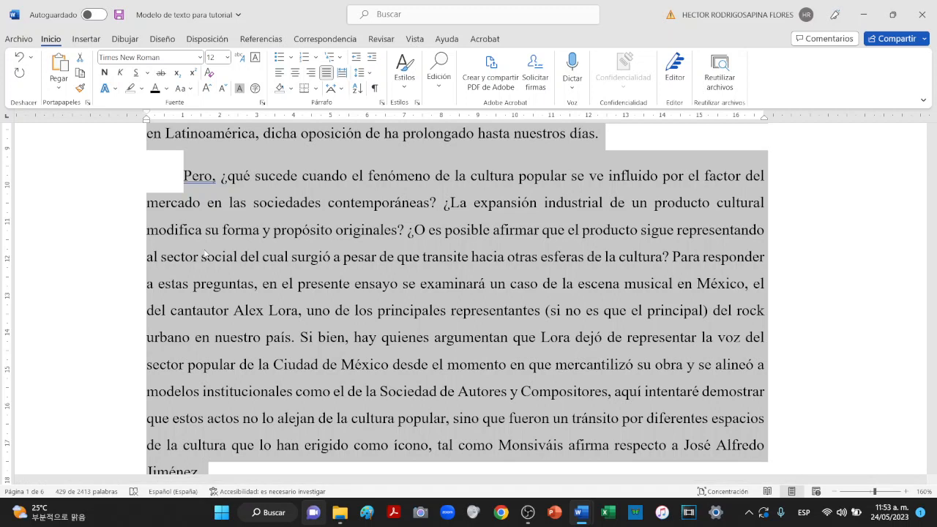
click(368, 75)
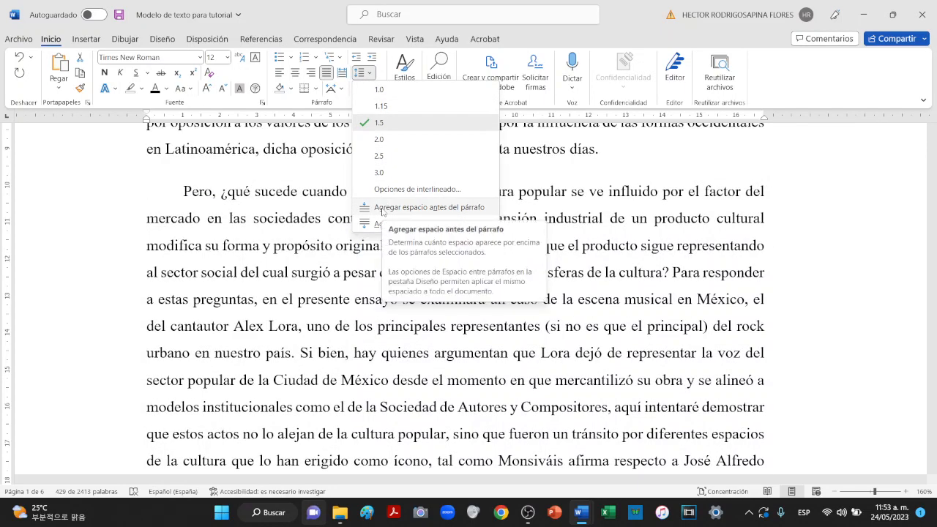
click(382, 210)
click(360, 72)
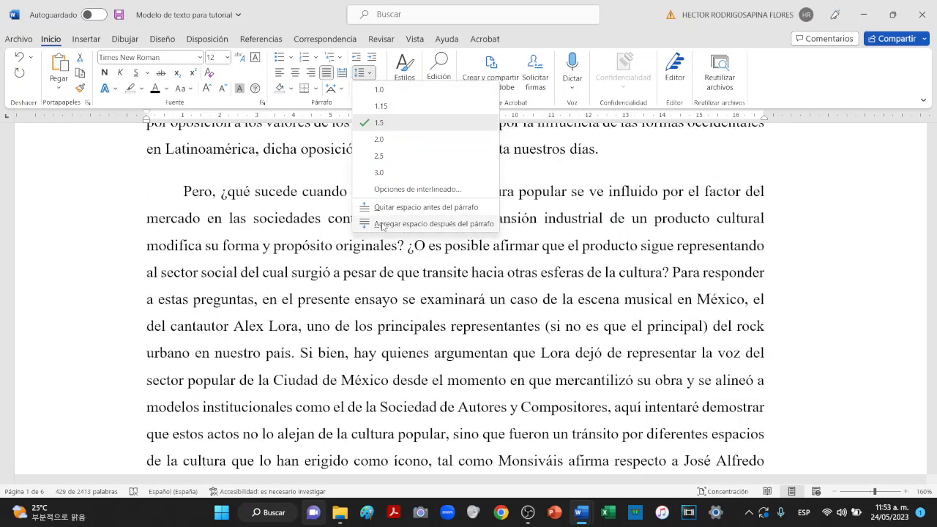
click(382, 224)
Step: Remove the space before and after the first three body paragraphs and clear the selection
click(359, 73)
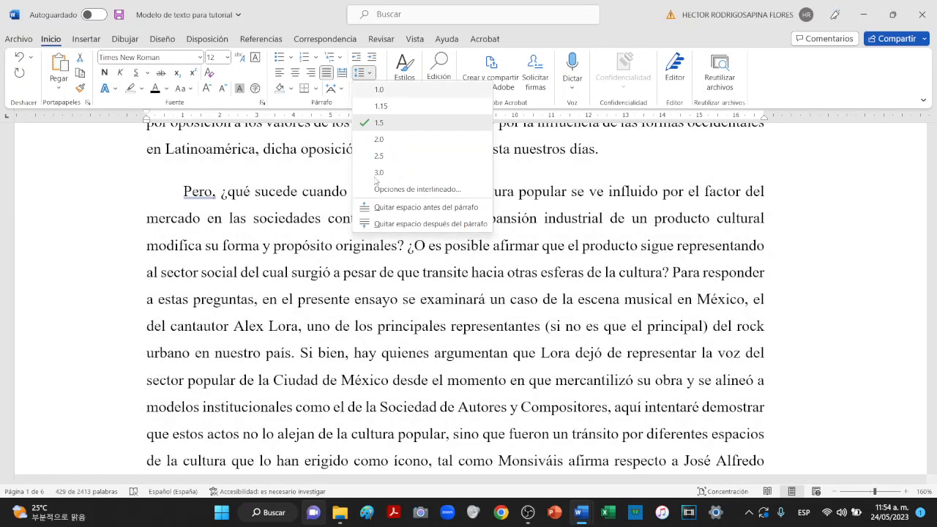
click(382, 208)
click(360, 73)
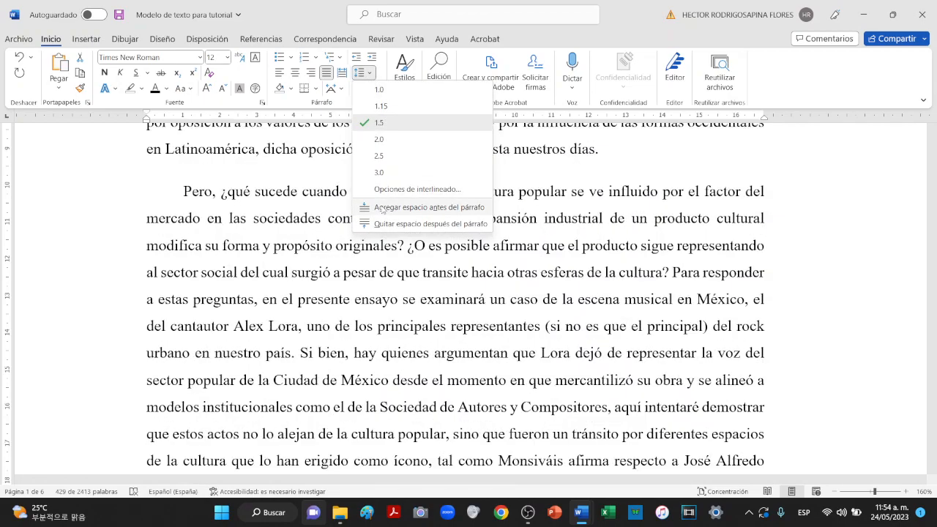
click(381, 224)
click(352, 268)
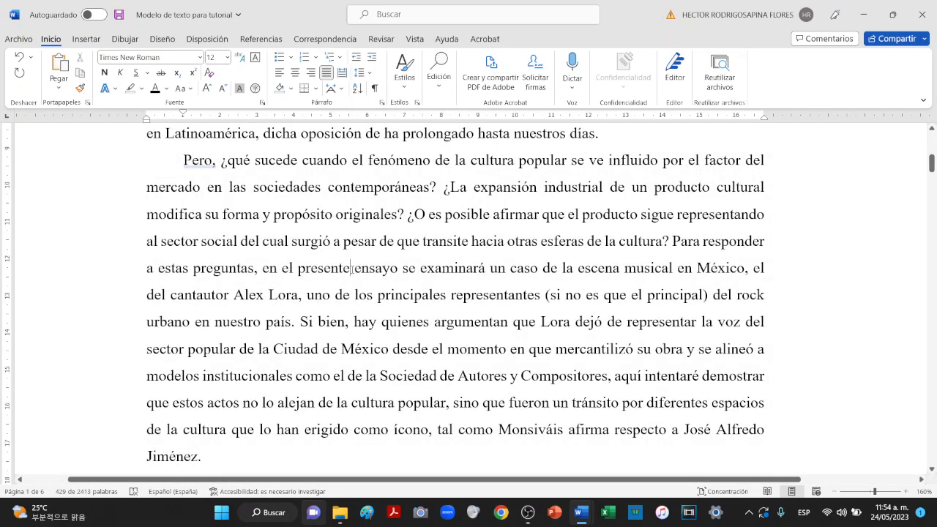
Step: Delete the blank line above the essay title and save the document
scroll(351, 269, down, 5)
ctrl+scroll(352, 269, down, 3)
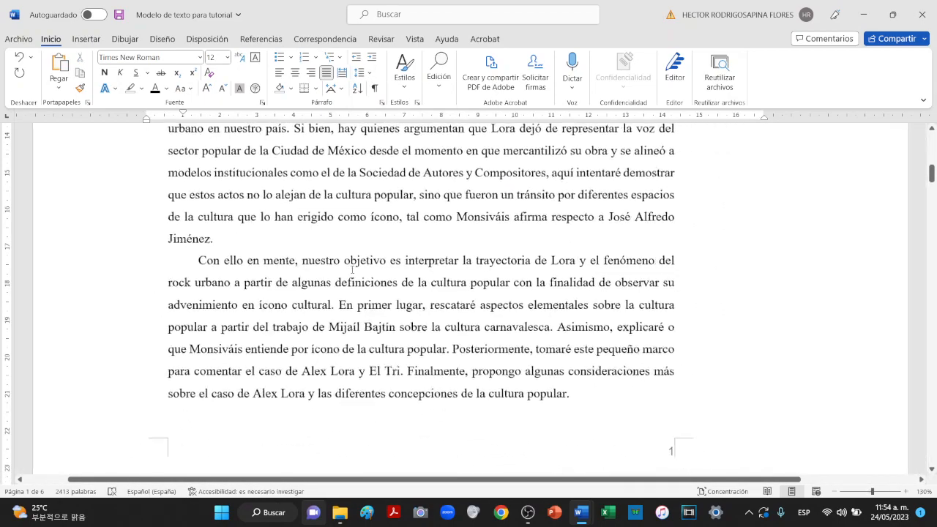
scroll(352, 270, up, 5)
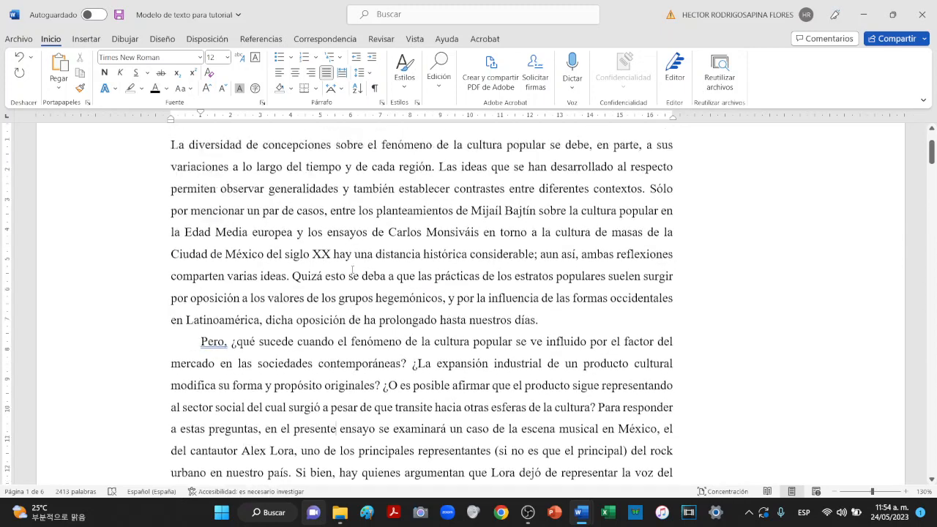
scroll(353, 270, up, 2)
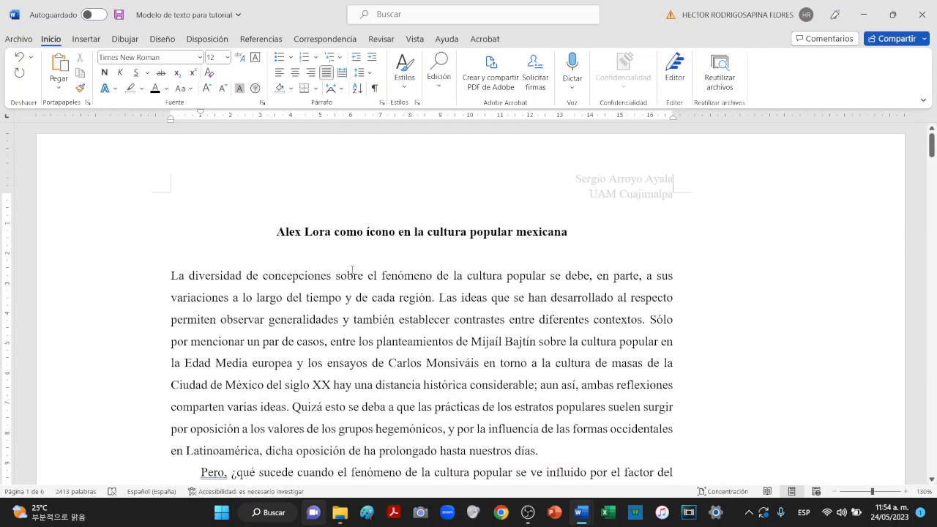
click(336, 275)
key(ctrl+Home)
key(Delete)
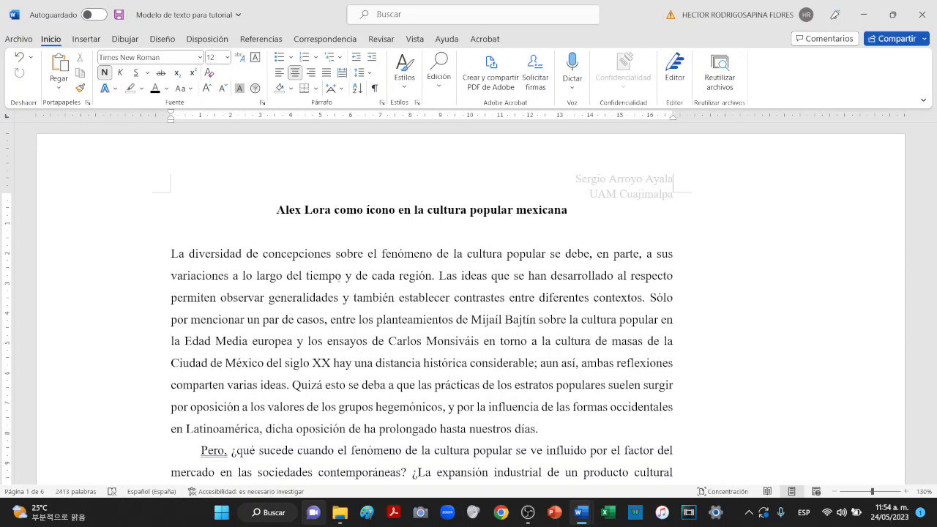
key(ctrl+g)
Step: Switch to the TAREAS VIDEO 1 checklist and strike through the item "Interlineado (sin saltos entre párrafos)"
key(alt+Tab)
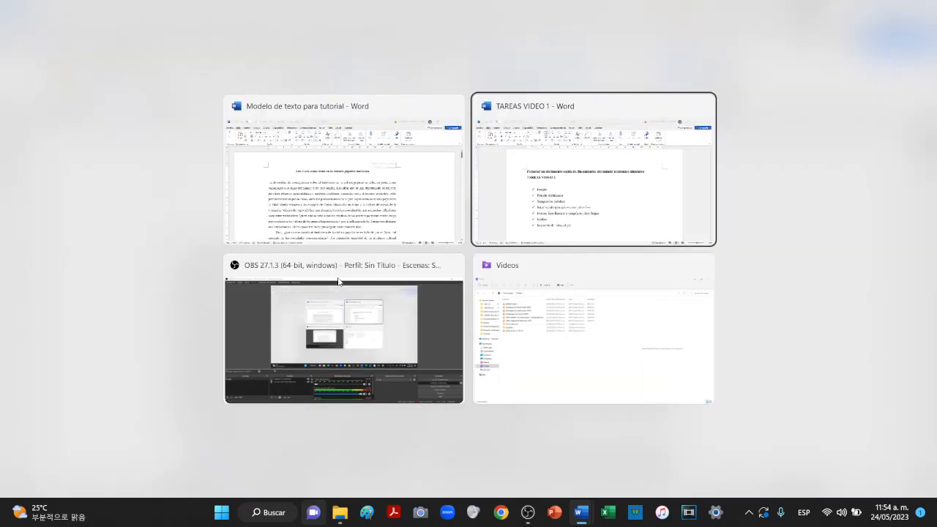
triple_click(491, 353)
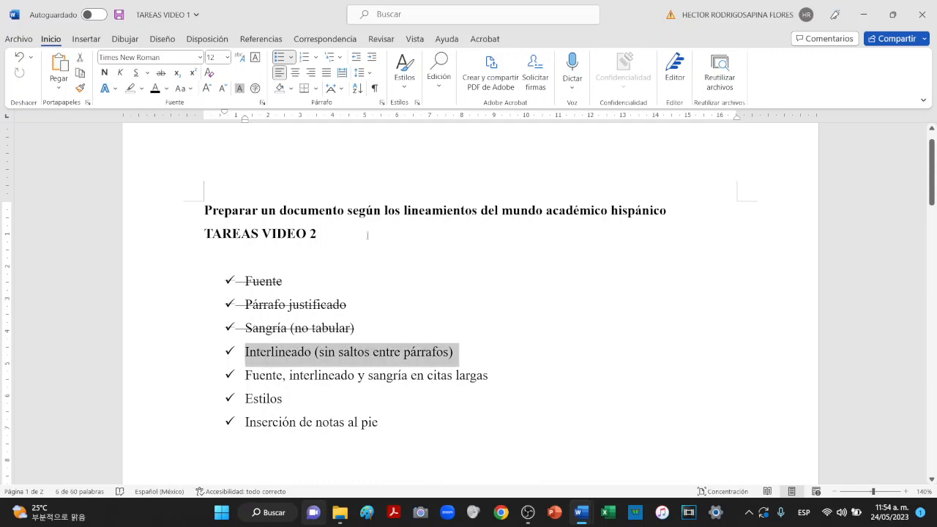
click(161, 73)
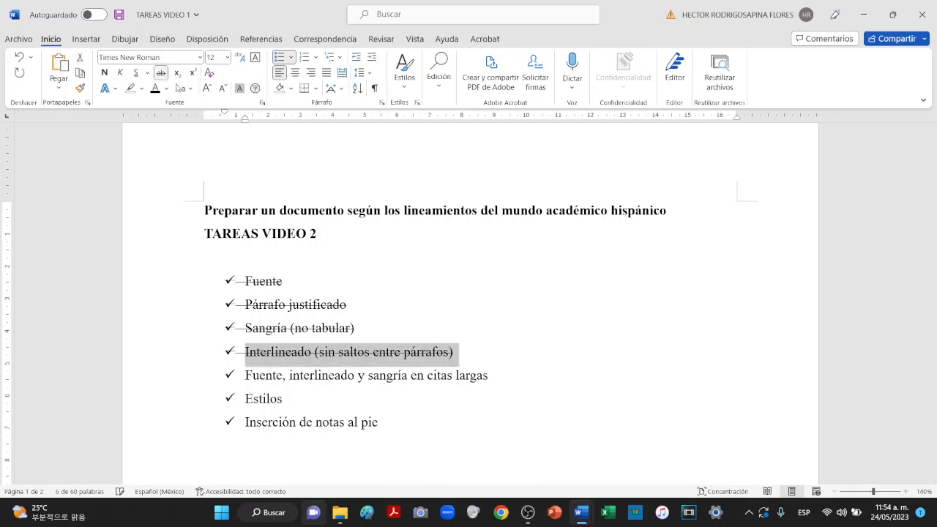
Step: Switch back to the essay and look through its pages for the long italic Bajtín quotation starting "Sin embargo"
key(alt+Tab)
click(364, 297)
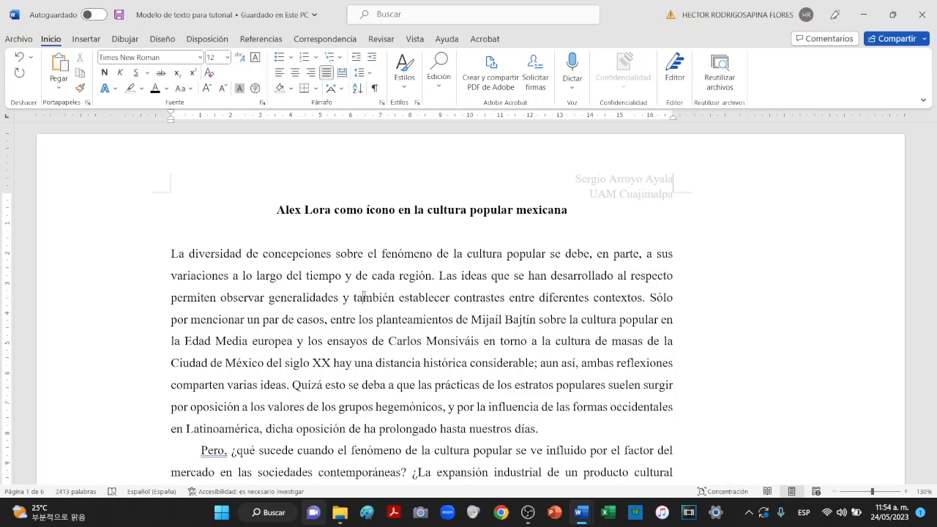
scroll(364, 297, down, 3)
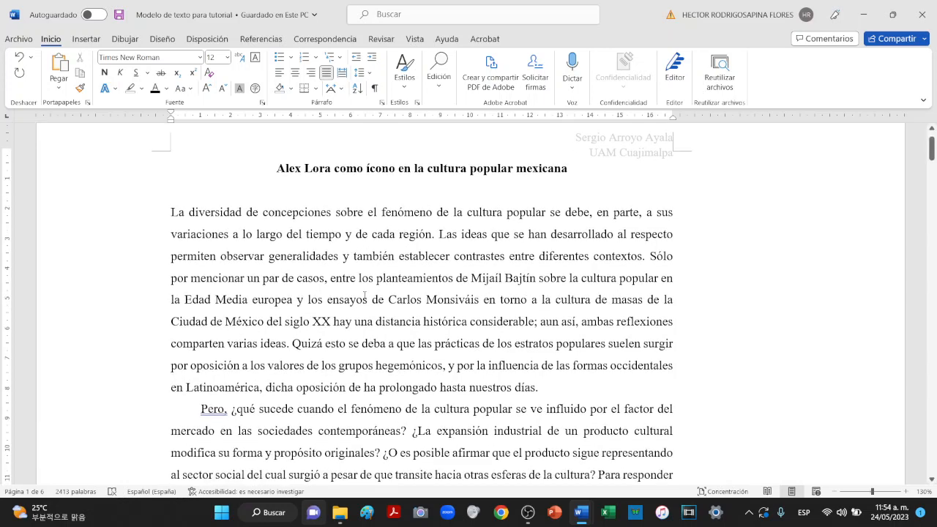
scroll(364, 295, down, 8)
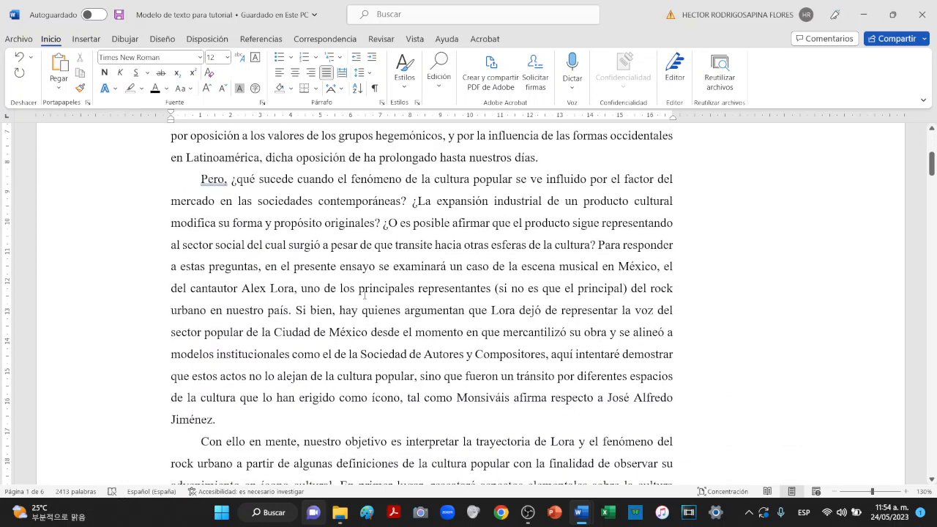
scroll(364, 295, down, 6)
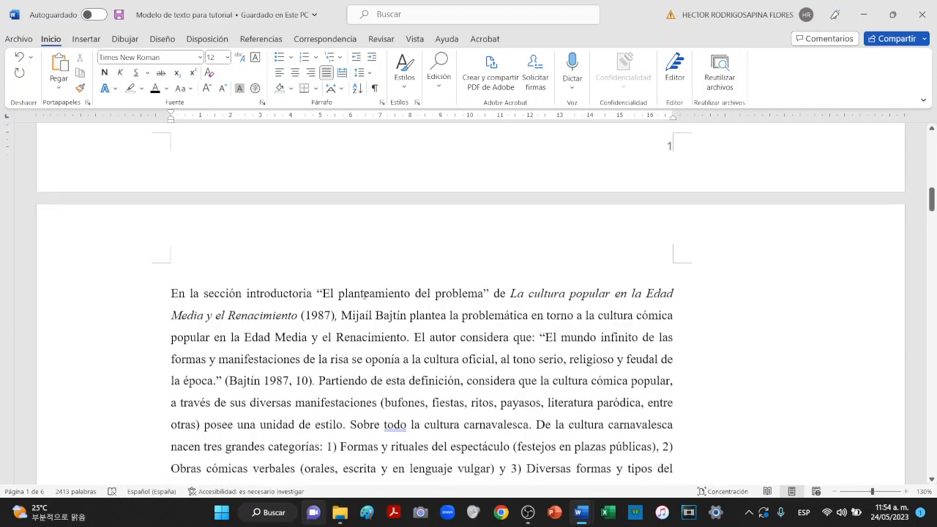
scroll(364, 295, down, 7)
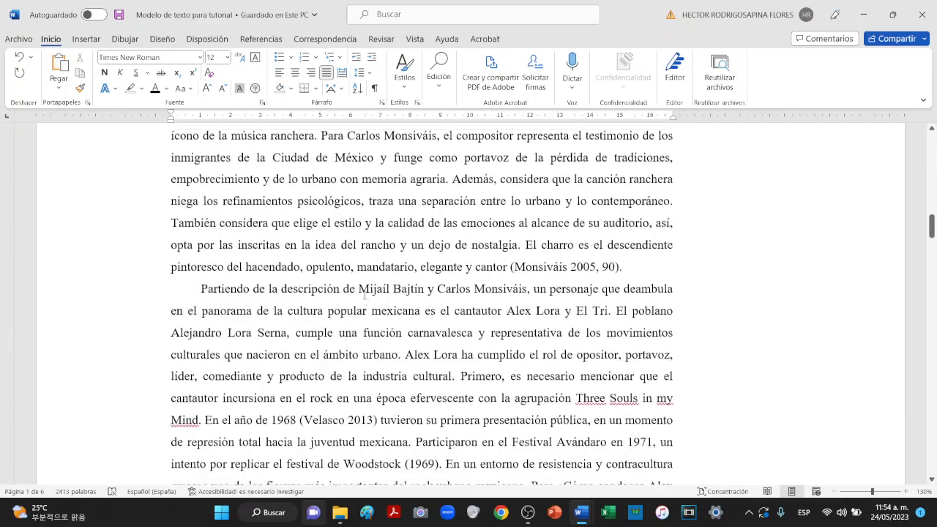
scroll(364, 295, down, 6)
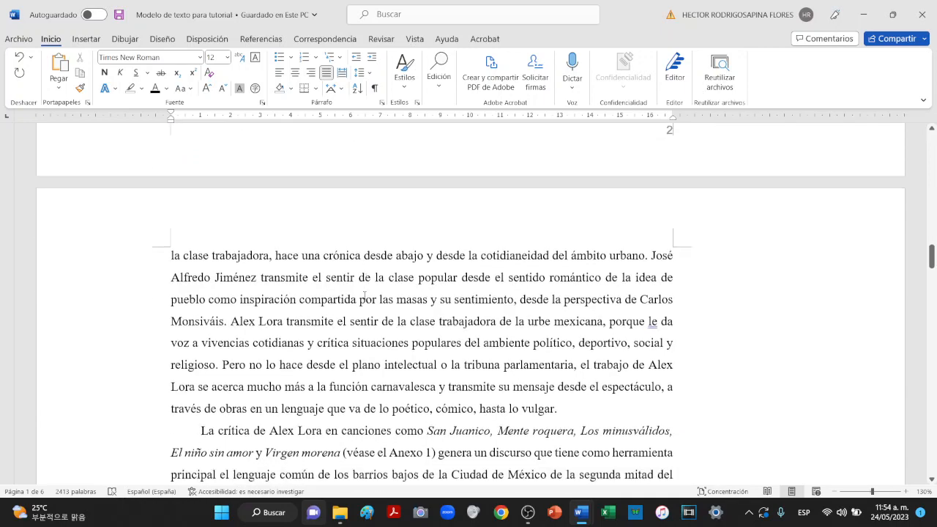
scroll(364, 295, down, 10)
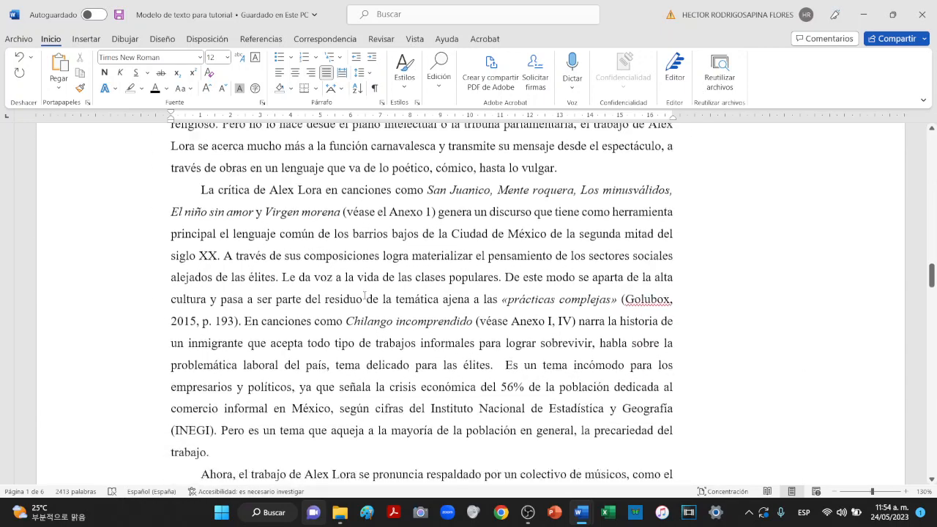
scroll(364, 295, down, 3)
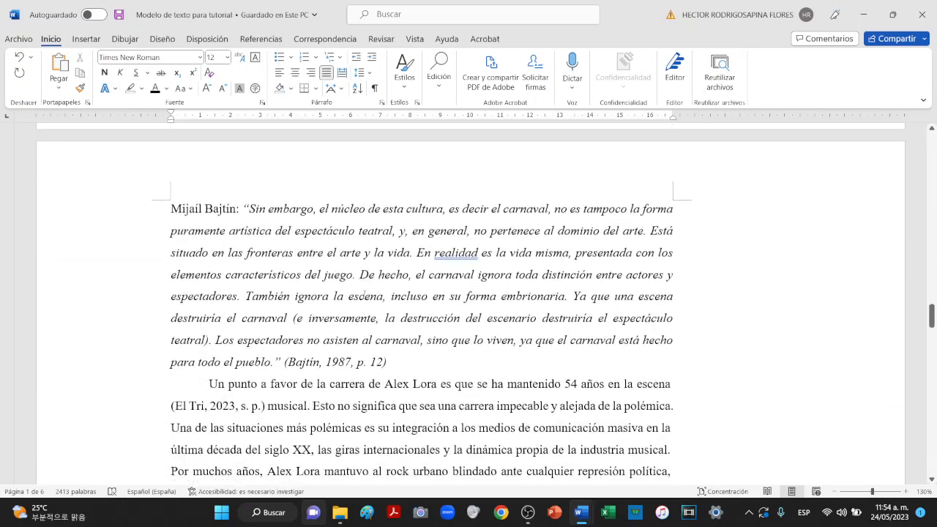
Step: Select the Bajtín quotation from its opening quotation mark to the end of its citation, and clear the selection
click(244, 190)
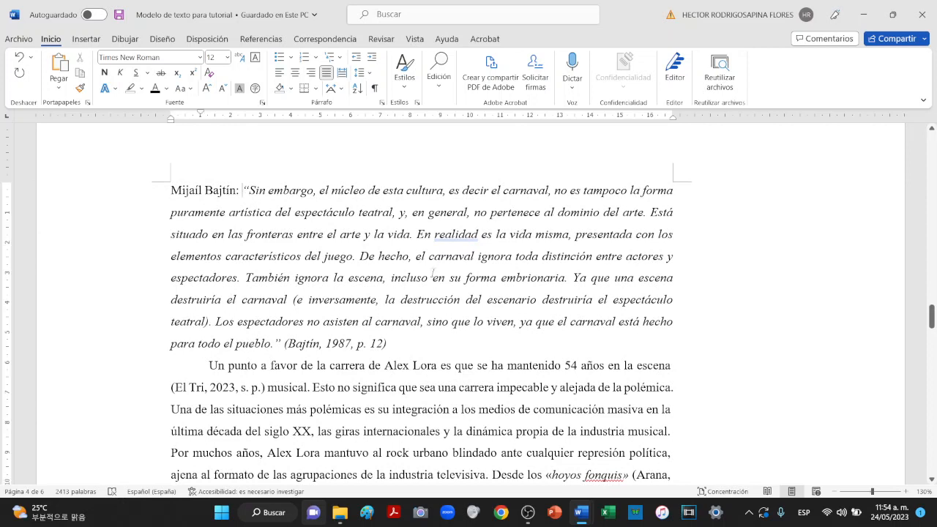
key(ctrl+shift+Down)
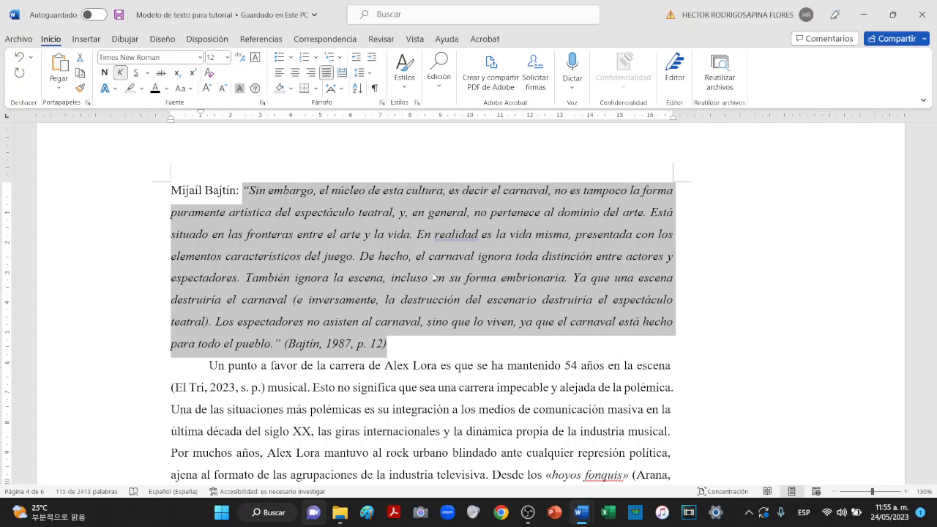
key(Left)
scroll(434, 276, up, 3)
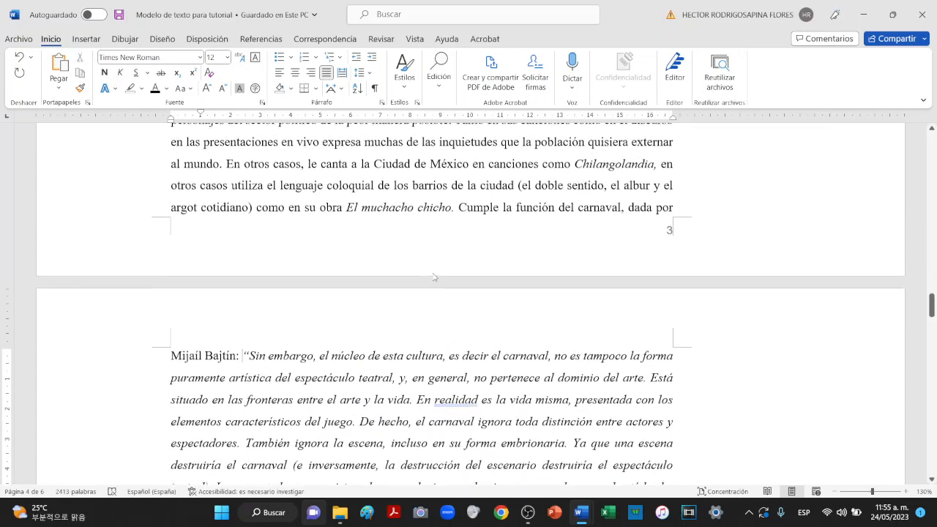
scroll(432, 272, down, 2)
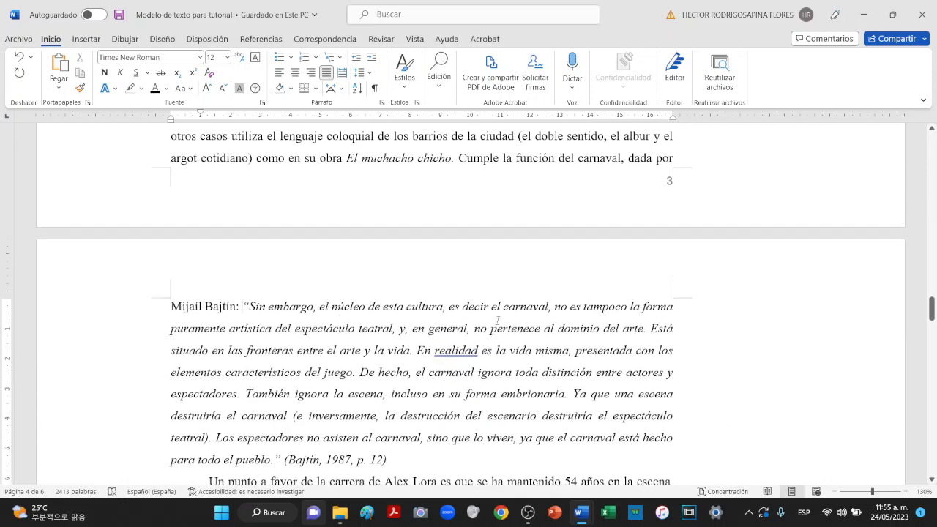
key(ctrl+shift+Down)
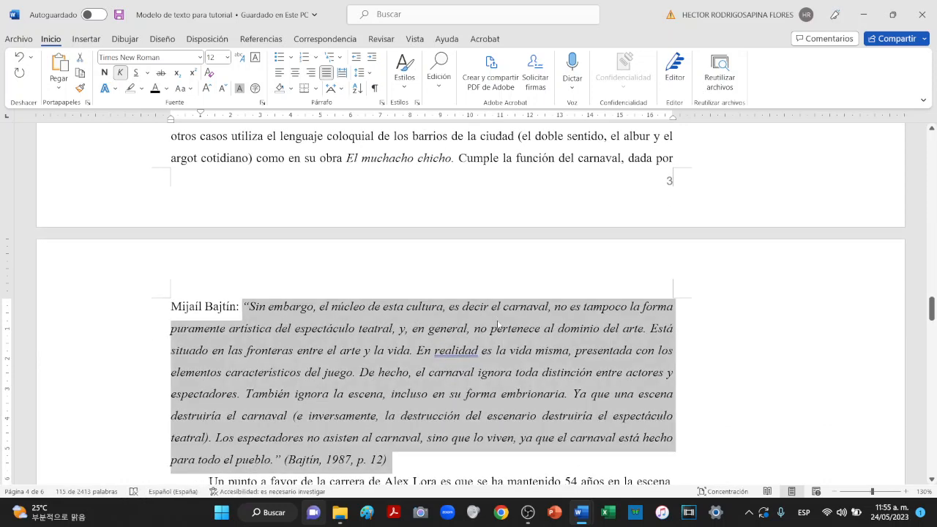
key(Left)
Step: Try selecting the first character and words of the Bajtín quotation, and place the cursor between its closing quotation mark and citation
key(shift+Right)
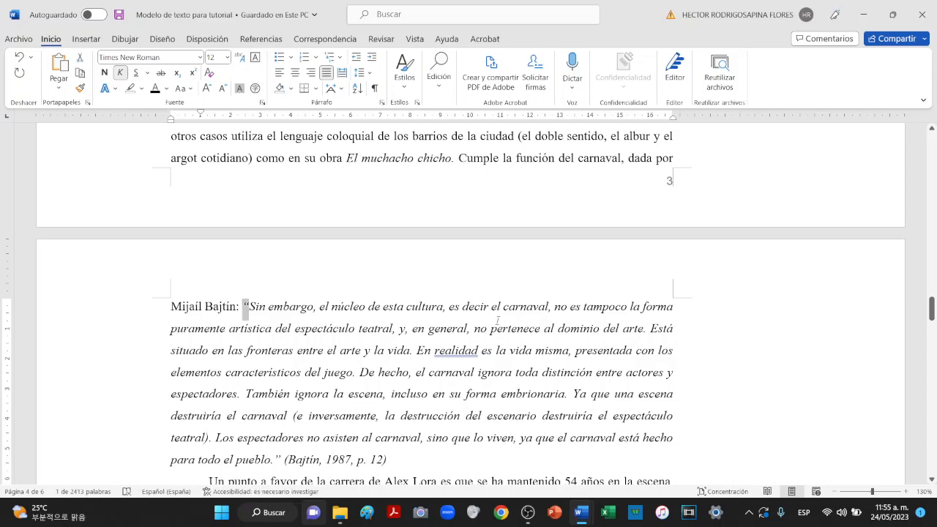
key(Right)
key(ctrl+shift+Right)
key(ctrl+shift+Right)
key(shift+Down)
key(Down)
key(Down)
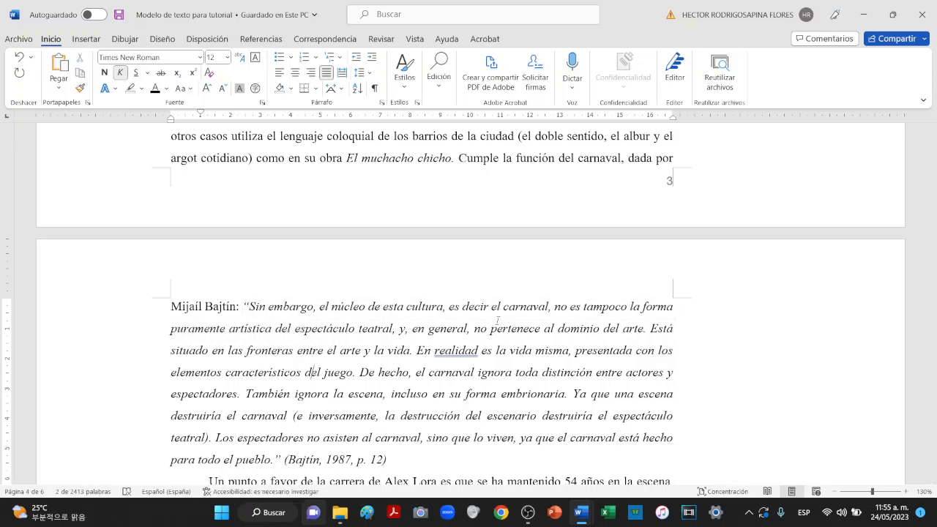
key(ctrl+Down)
key(ctrl+Down)
key(ctrl+Up)
scroll(364, 233, up, 3)
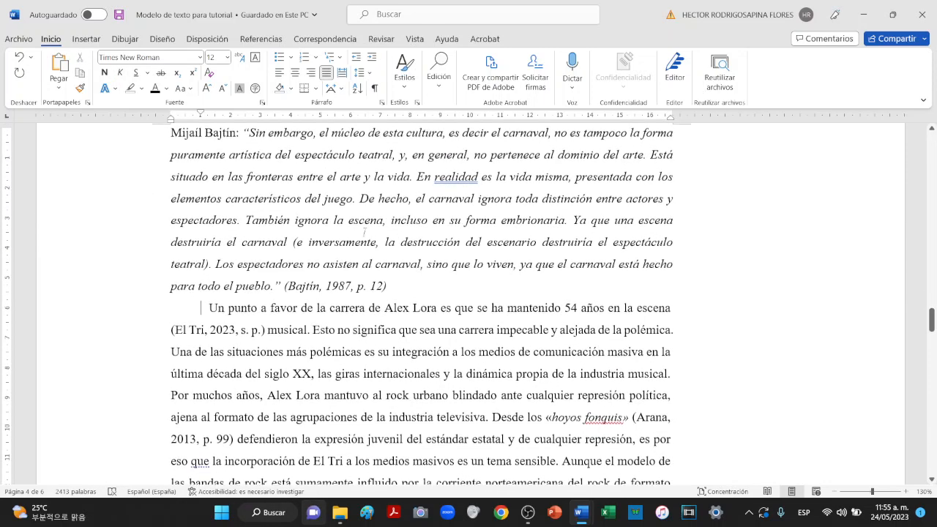
click(282, 289)
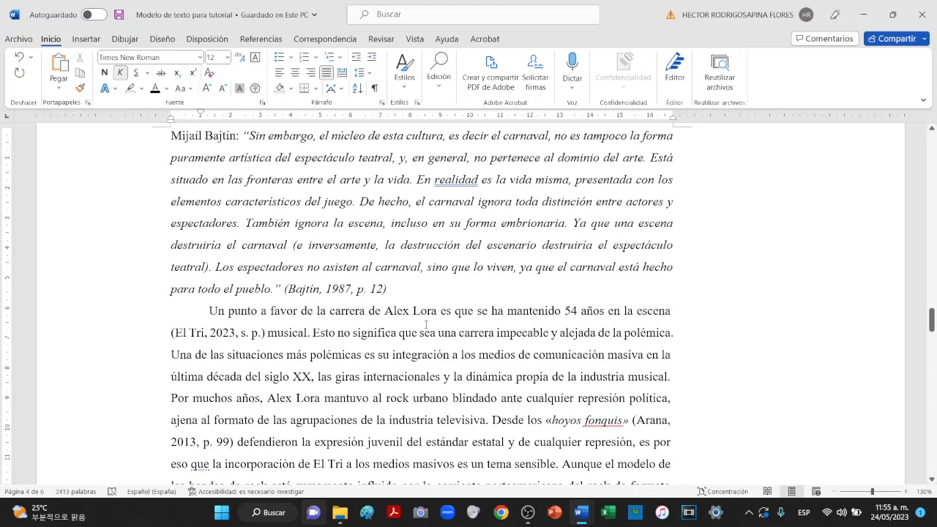
scroll(191, 235, up, 3)
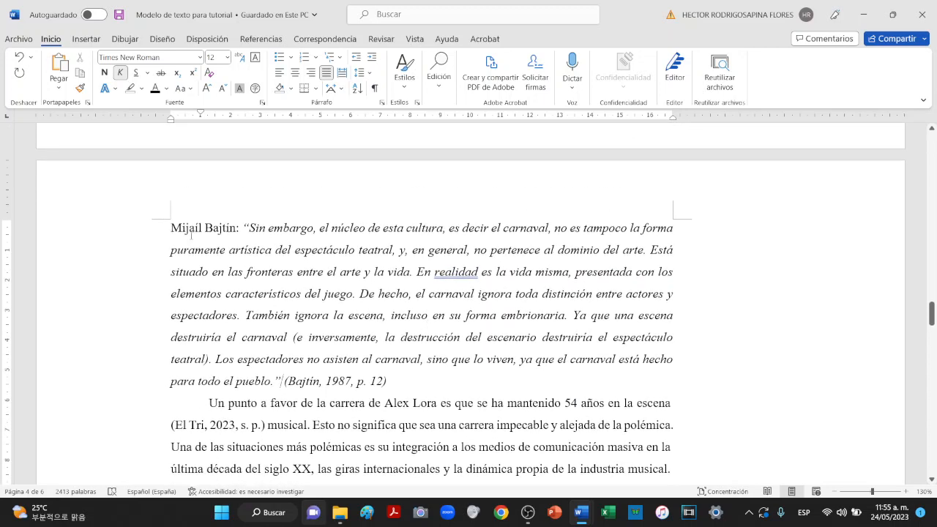
Step: Extend the selection from the start of "Sin embargo" through the following paragraph, and shrink it back to the quotation and citation
click(246, 229)
key(ctrl+shift+Down)
key(ctrl+shift+Down)
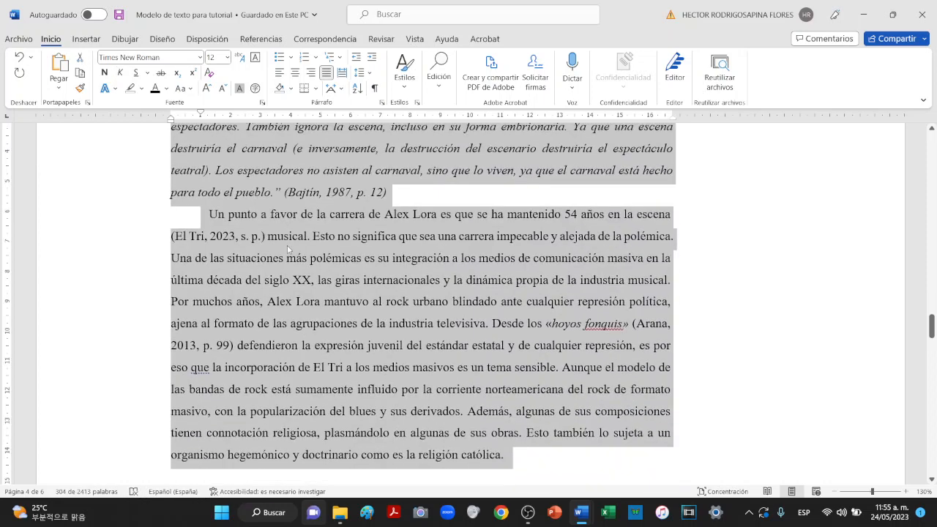
key(ctrl+shift+Up)
scroll(288, 249, up, 4)
scroll(288, 249, up, 1)
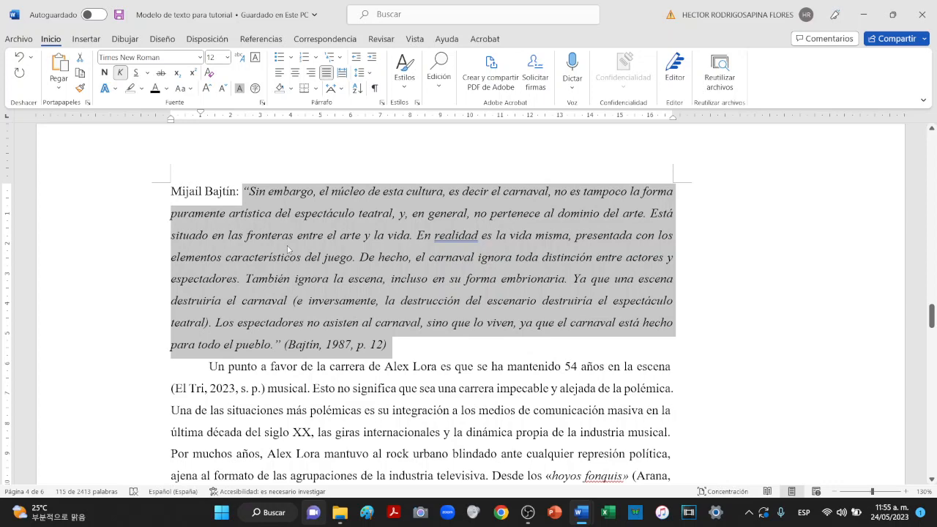
Step: Move the Bajtín quotation into its own paragraph below "Mijaíl Bajtín:" and remove its first-line indent
key(Left)
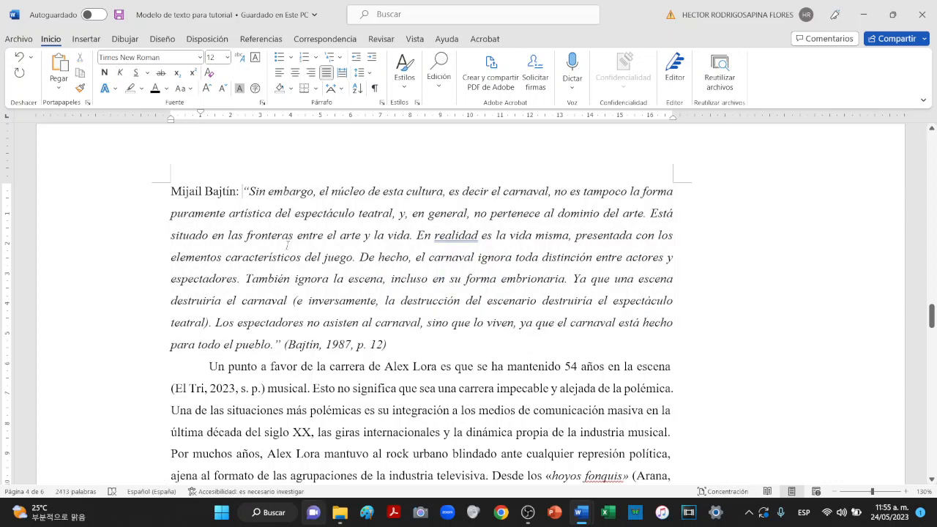
key(Return)
key(BackSpace)
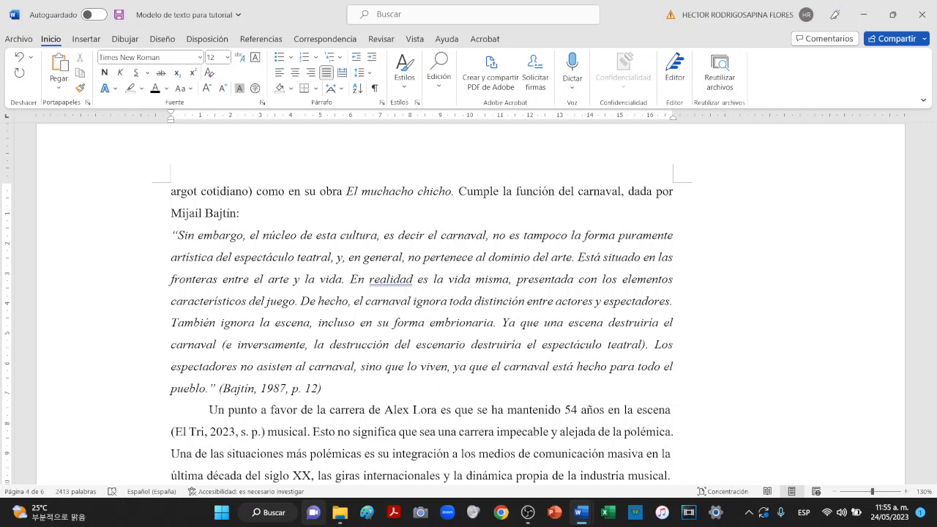
key(Delete)
key(ctrl+z)
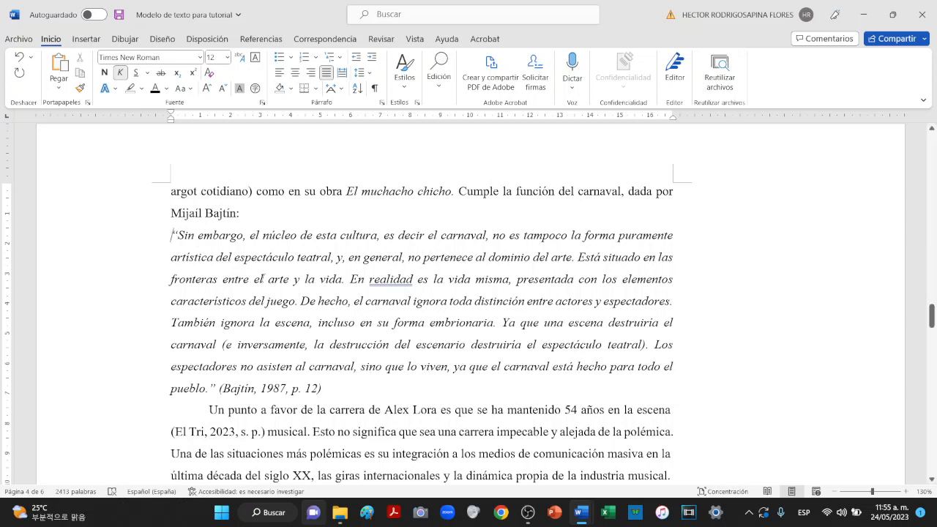
Step: Select the separated quotation from its opening quotation mark to "pueblo.”", clear it, and select the passage again
shift+click(267, 279)
shift+click(216, 388)
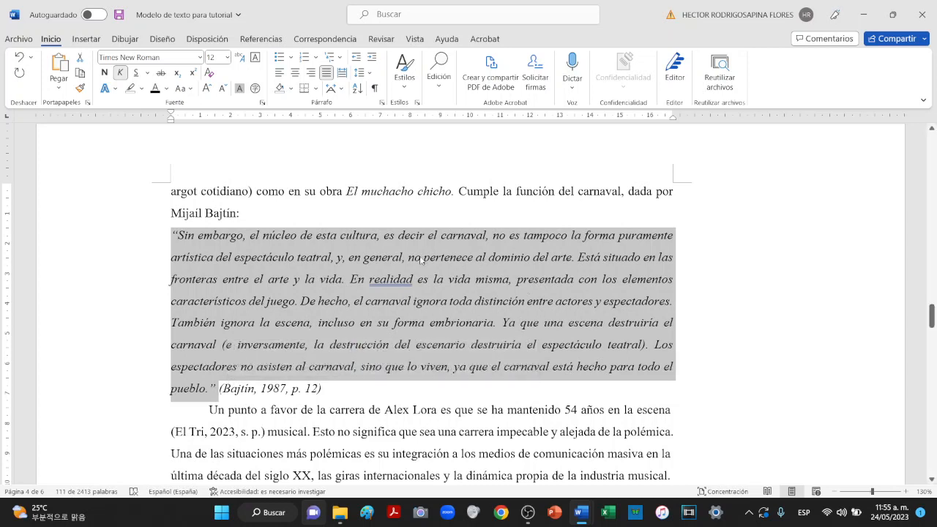
click(189, 234)
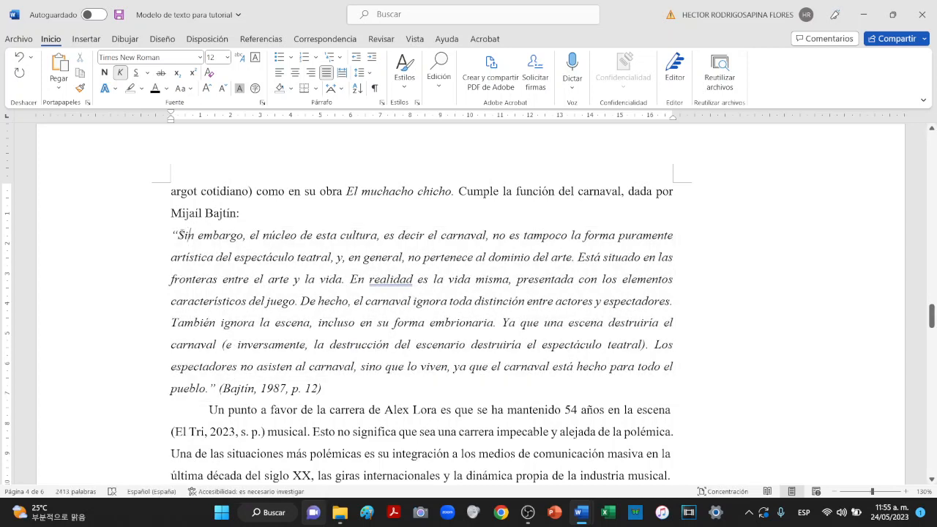
drag(177, 234, 290, 389)
Step: Add a blank line below the quotation's citation and a bold, non-italic note reading "CLICK + SHIFT"
click(351, 390)
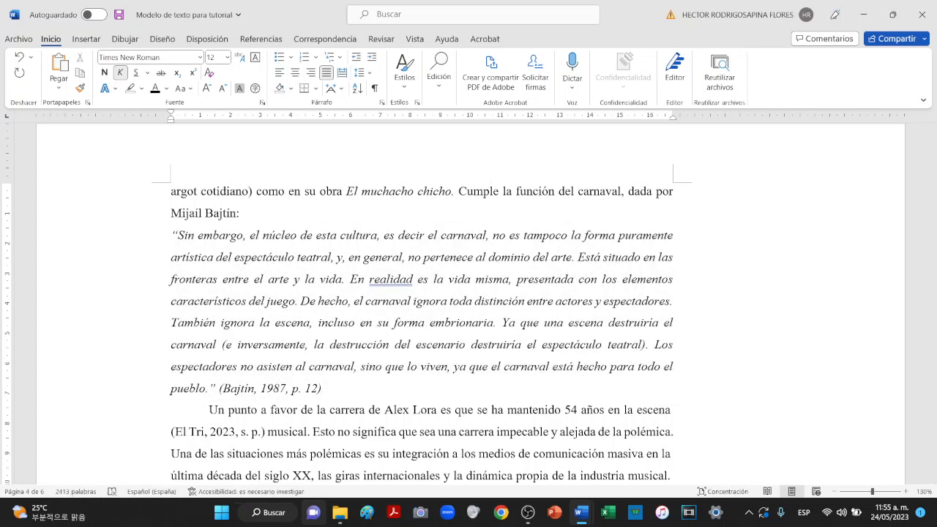
text(Clic)
key(ctrl+shift+Left)
key(BackSpace)
key(Return)
key(ctrl+k)
key(Return)
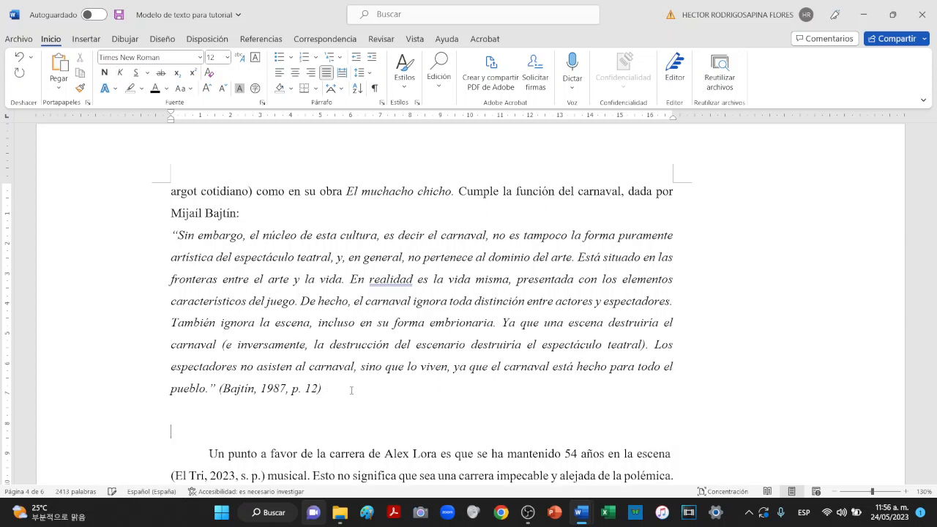
key(ctrl+n)
text(CLICK + )
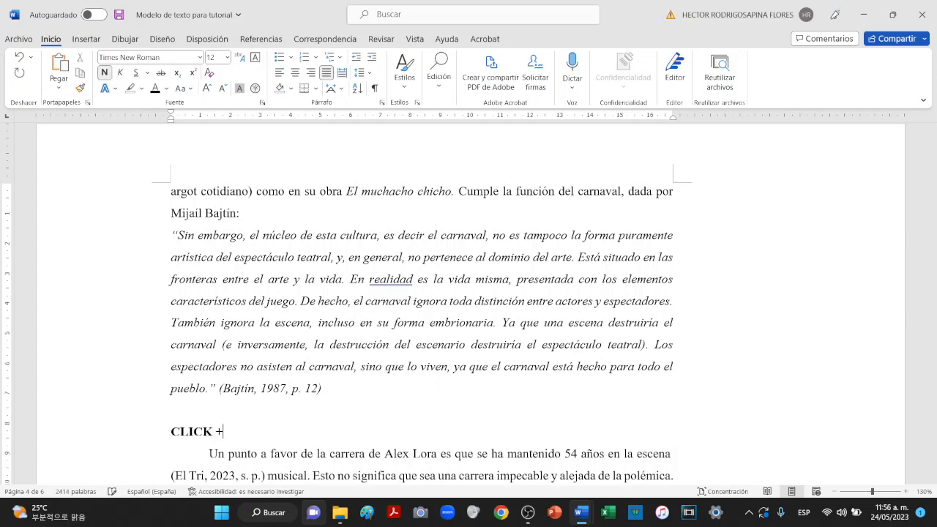
text(SHIFT)
Step: Delete "CLICK +" from the bold note below the quotation, keeping only "SHIFT"
key(shift+Up)
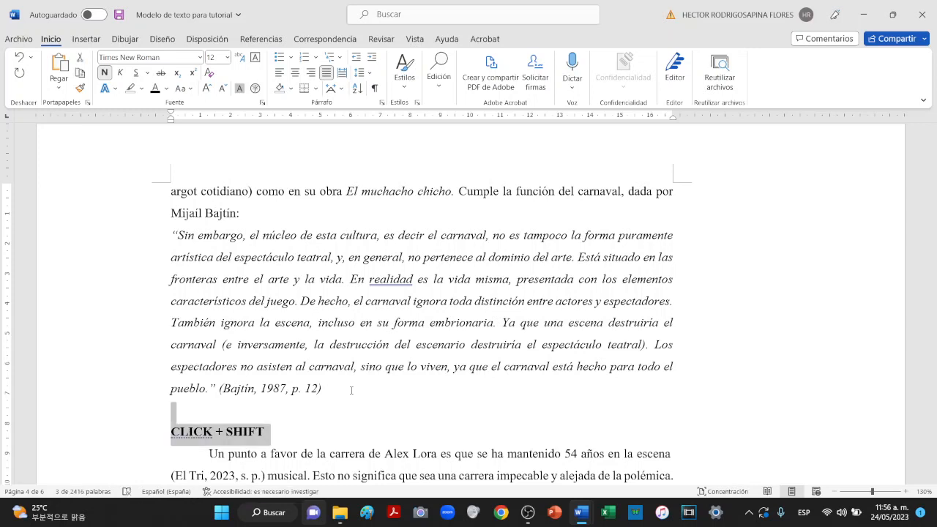
key(Right)
key(Left)
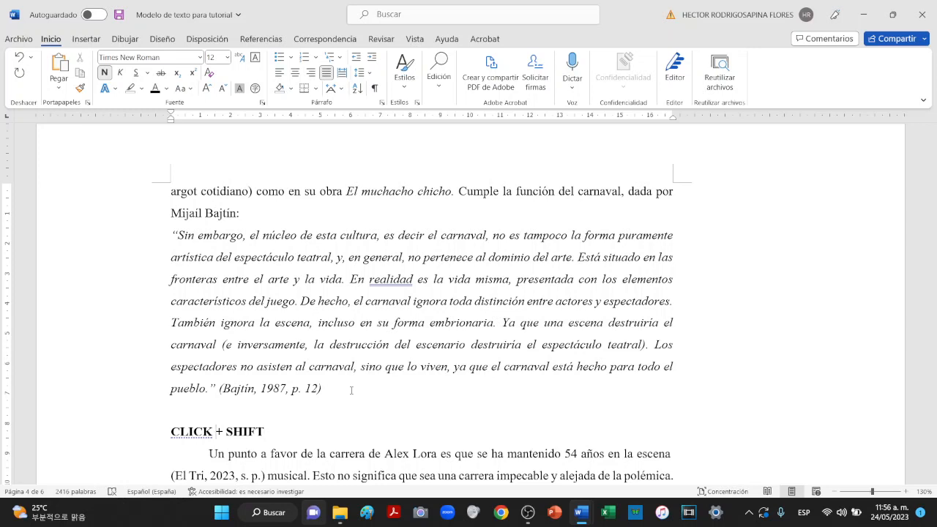
key(Home)
key(ctrl+shift+Right)
key(ctrl+shift+Right)
key(Delete)
key(End)
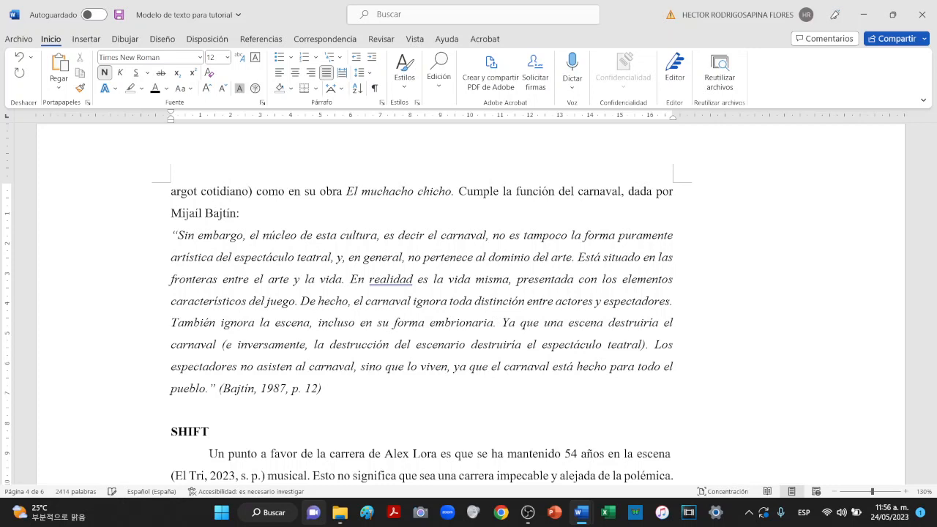
Step: Complete the bold note so that it reads "SHIFT + arriba, abajo o a los lados"
text(+)
key(Right)
key(Left)
text(arriba, a)
text(bak)
key(BackSpace)
text(jo o a los lados)
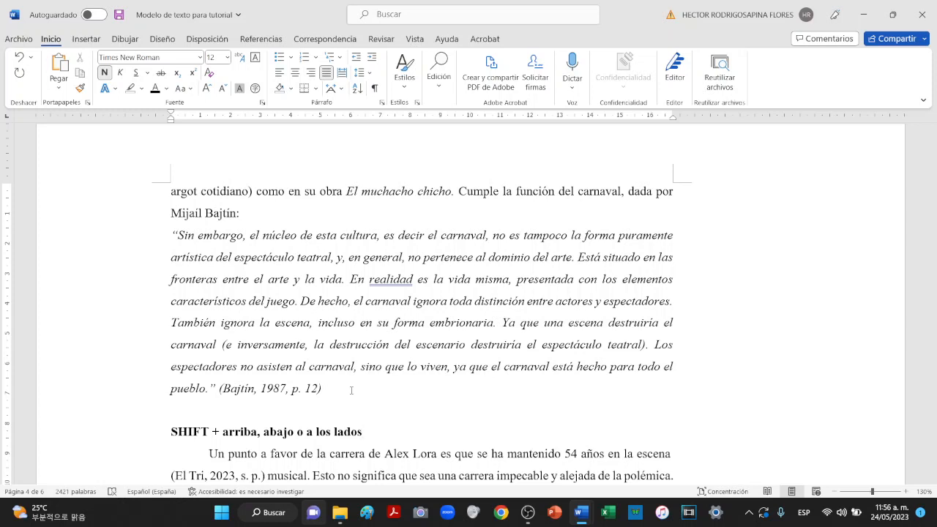
Step: Extend the selection from the end of the bold note up into the quotation's last lines, adjust it by characters, and clear it
key(shift+Up)
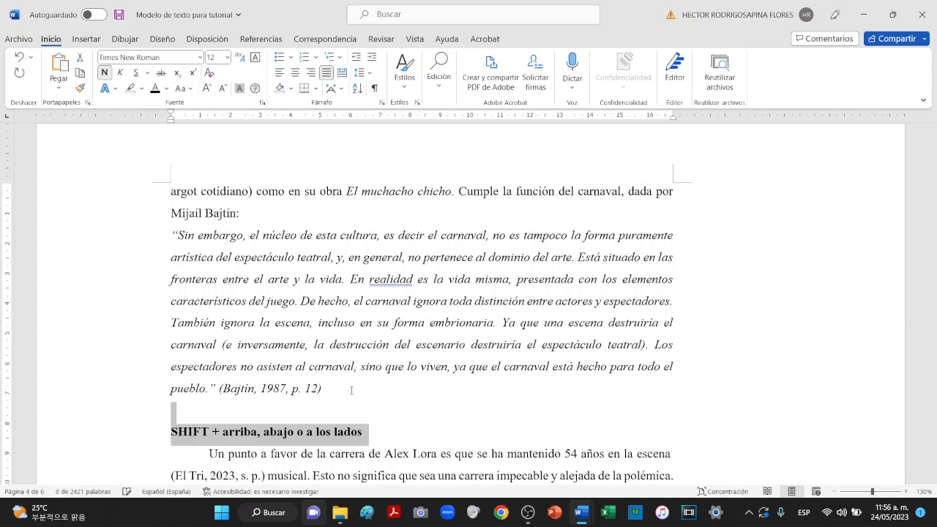
key(shift+Left)
key(shift+Up)
key(shift+Up)
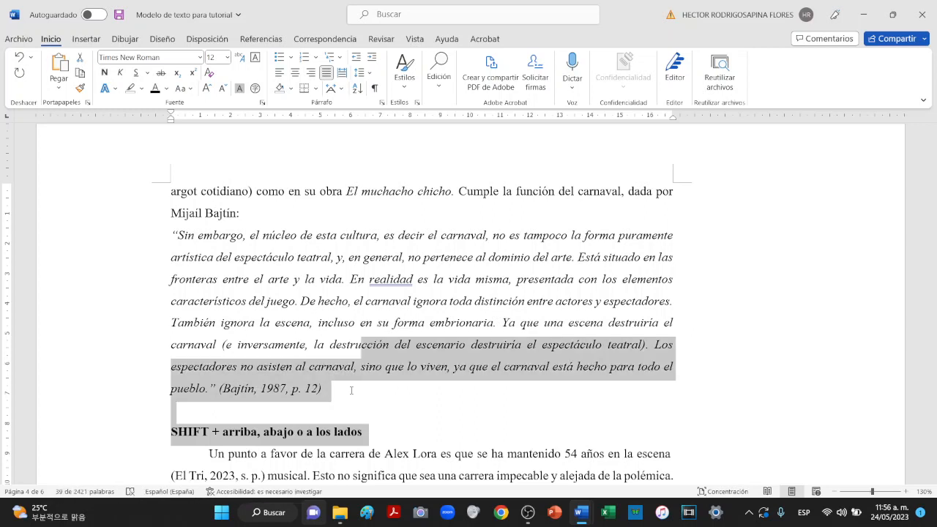
key(shift+Left)
key(shift+Left)
key(shift+Left)
key(shift+Left)
key(shift+Left)
key(shift+Left)
key(shift+Right)
key(shift+Right)
key(shift+Right)
key(shift+Right)
key(shift+Right)
key(shift+Right)
key(shift+Right)
key(shift+Right)
key(shift+Right)
key(Right)
key(Up)
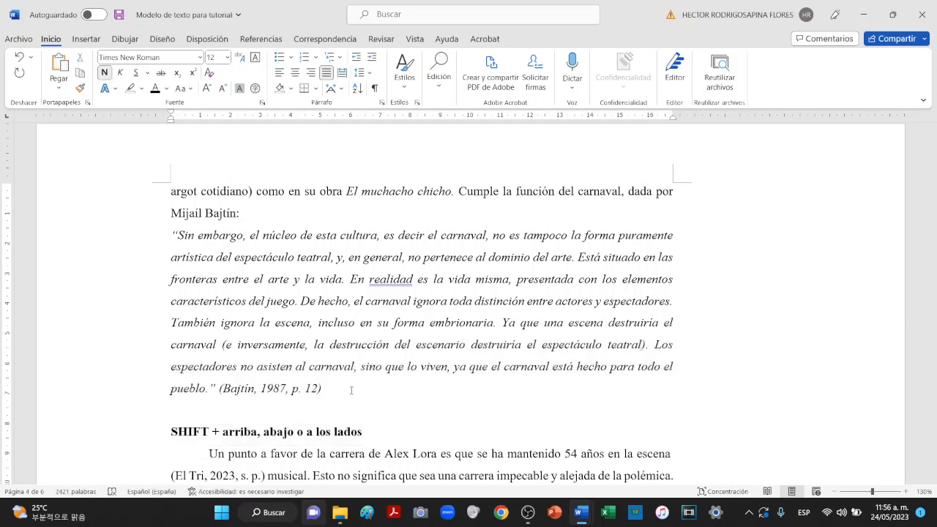
Step: Delete the bold "SHIFT" note below the quotation together with the blank line that separates it from the following paragraph
key(shift+Down)
key(BackSpace)
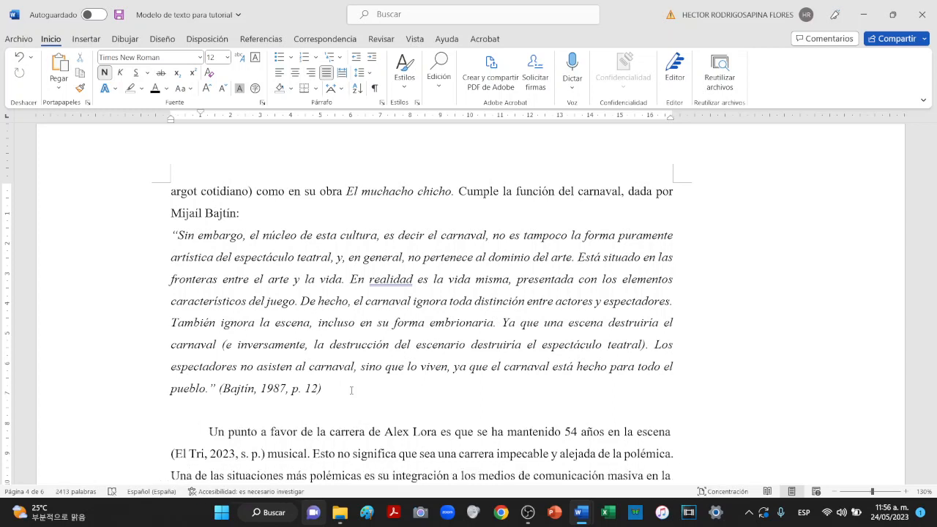
key(Delete)
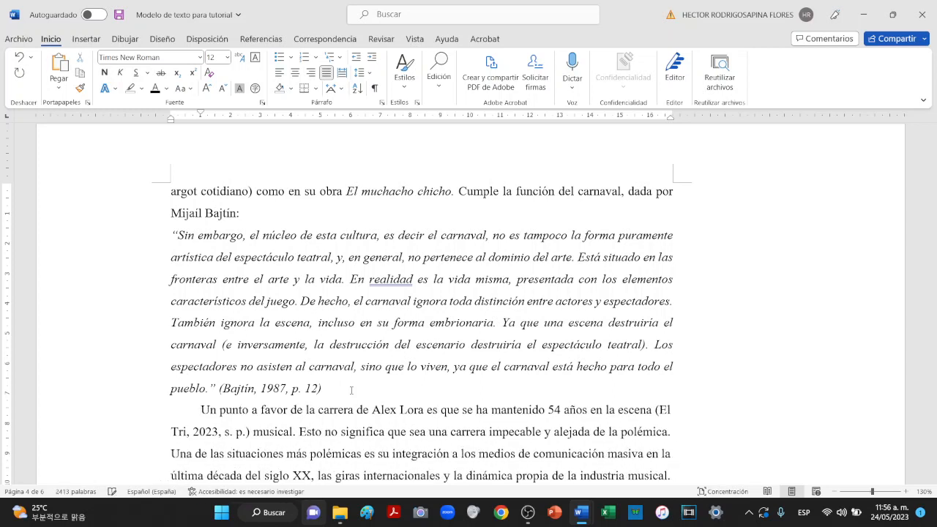
Step: Select the whole Bajtín quotation from the end of its citation back to its first word and examine its word-count statistics
key(Left)
key(shift+Up)
key(shift+Up)
key(shift+Up)
key(shift+Up)
key(shift+Up)
key(shift+Up)
key(shift+Up)
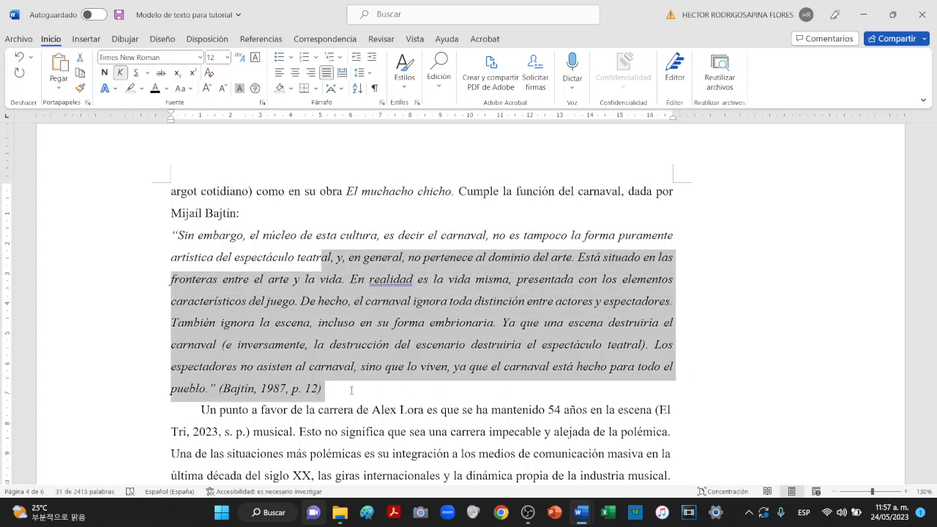
key(shift+Home)
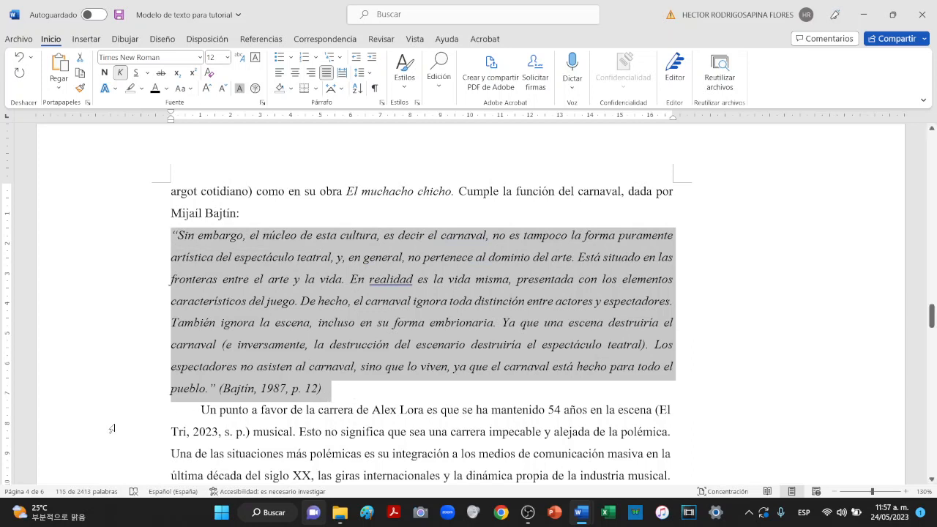
click(103, 491)
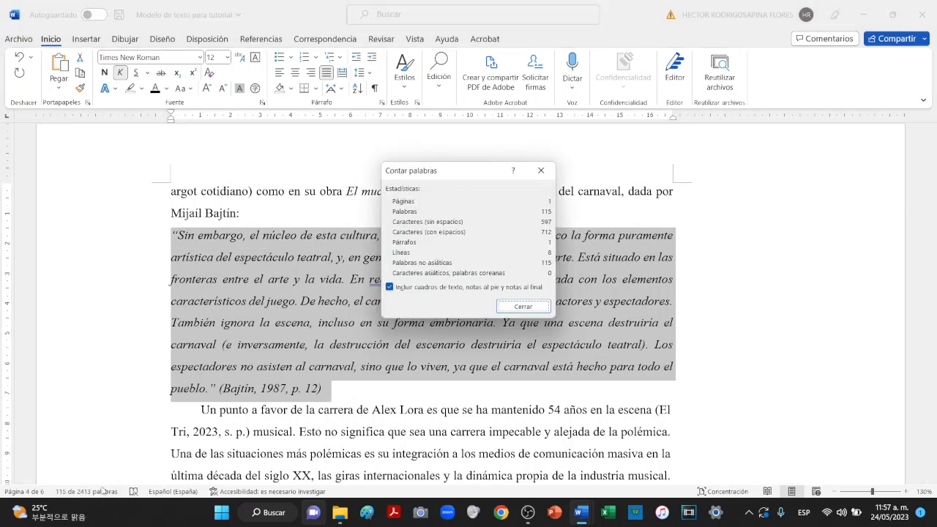
key(Return)
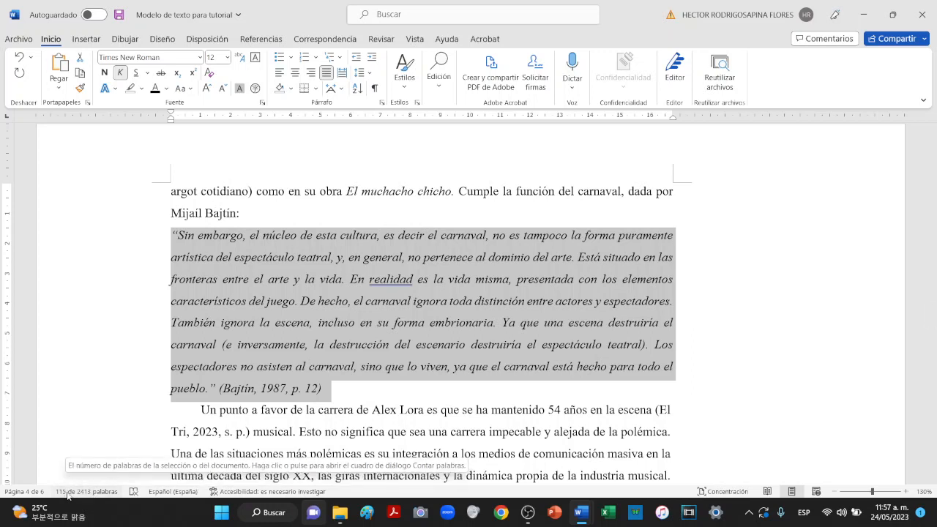
click(68, 495)
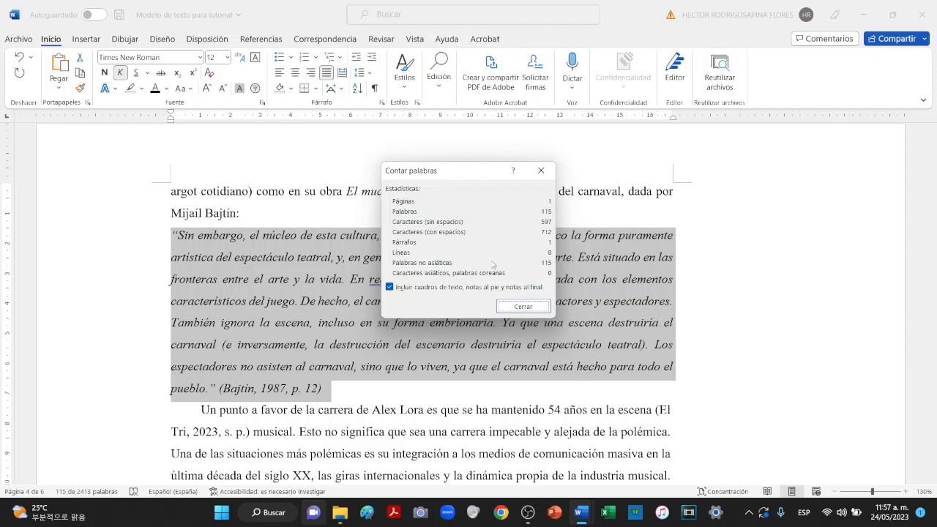
click(523, 306)
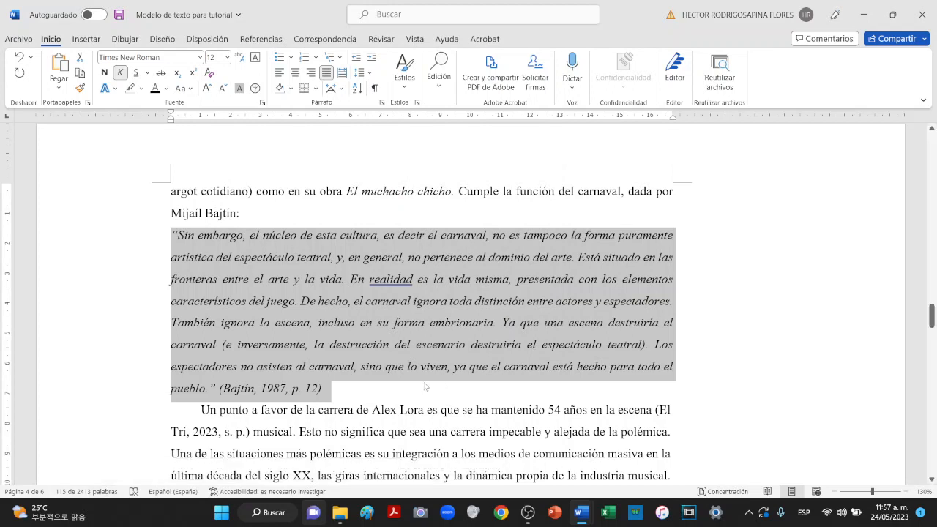
Step: Extend a selection from the start of the quotation down over its first lines, and adjust it character by character
key(Left)
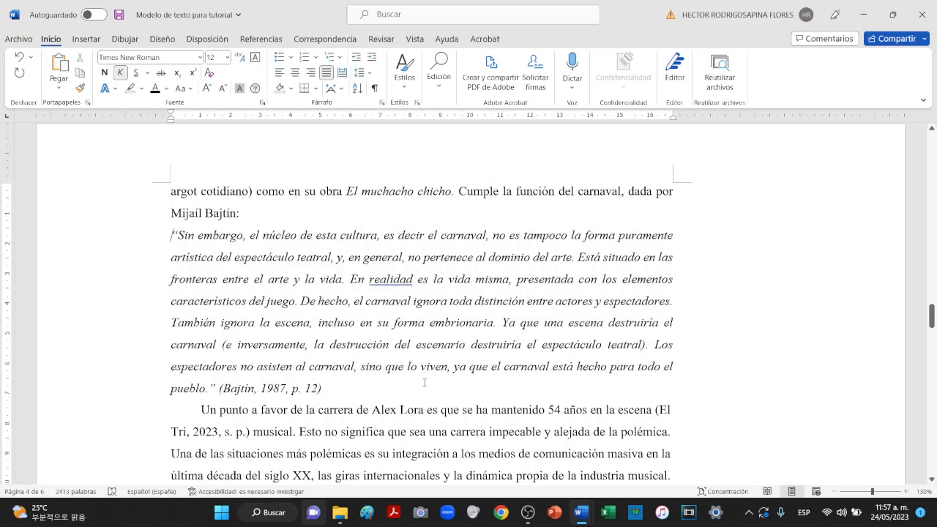
key(shift+Down)
key(shift+Down)
key(shift+Down)
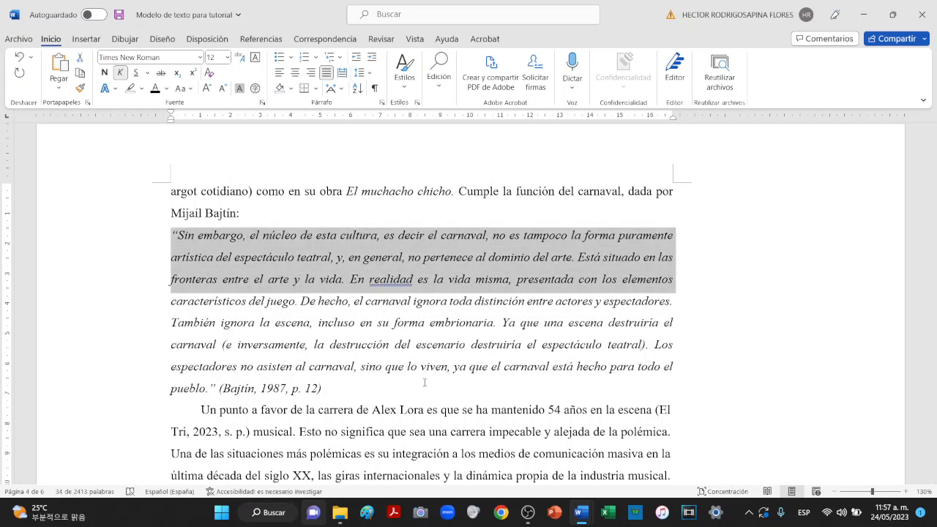
key(shift+Down)
key(shift+Up)
key(shift+Right)
key(shift+Right)
key(shift+Right)
key(shift+Right)
key(shift+Right)
key(shift+Right)
key(shift+Right)
key(shift+Right)
key(shift+Right)
key(shift+Right)
key(shift+Right)
key(shift+Right)
key(shift+Right)
key(shift+Right)
key(shift+Right)
key(shift+Right)
key(shift+Right)
key(shift+Right)
key(shift+Right)
key(shift+Right)
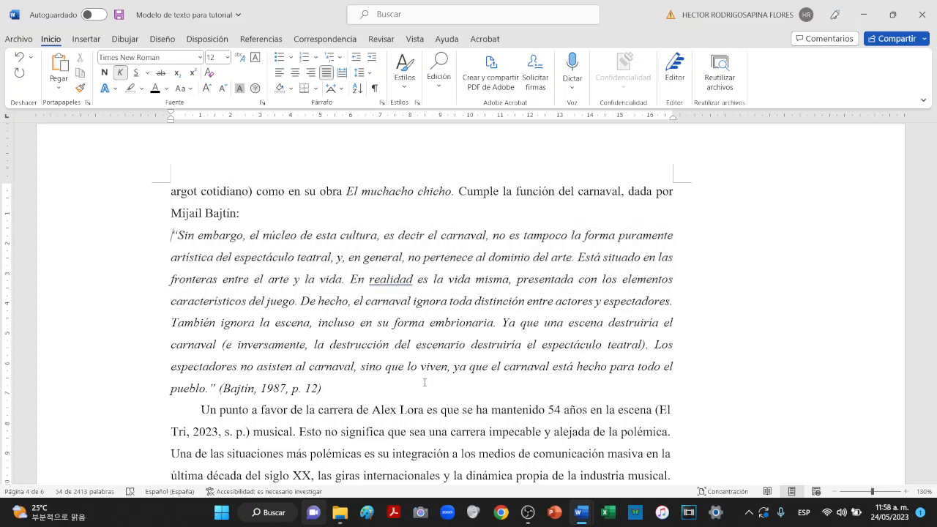
Step: Delete the quotation marks at the beginning and end of the Bajtín quotation
triple_click(425, 383)
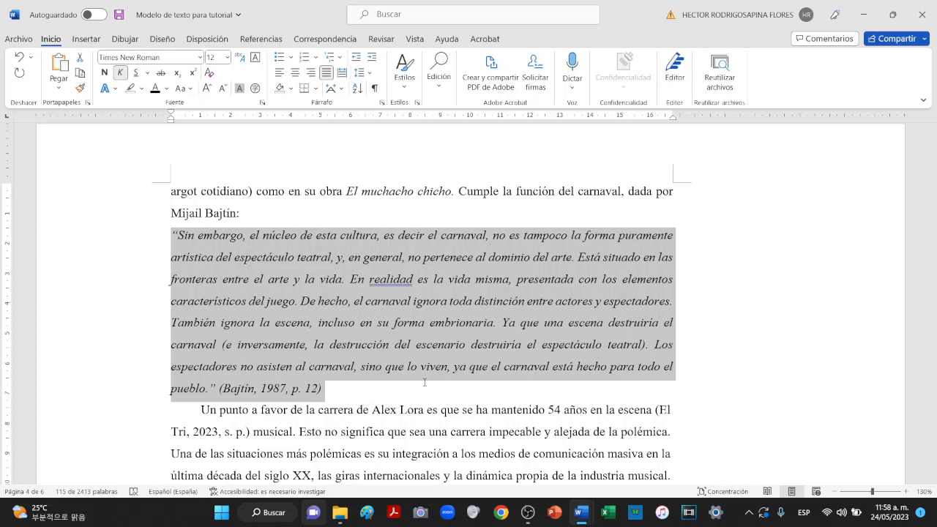
key(Left)
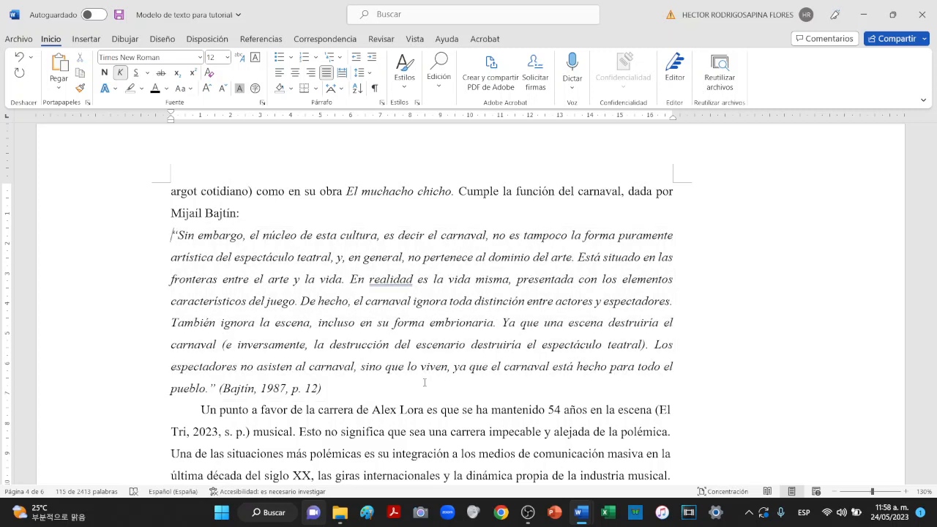
key(shift+Right)
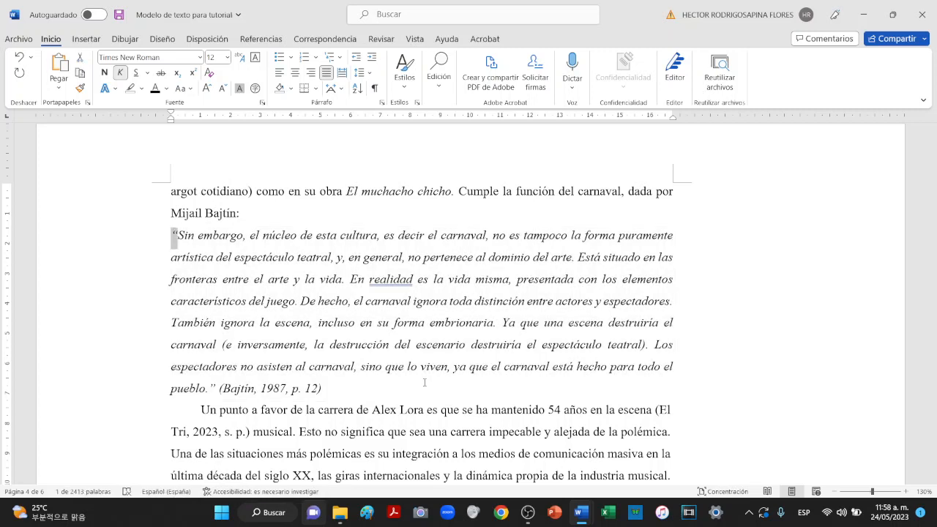
key(Delete)
click(424, 382)
key(ctrl+Left)
key(ctrl+Left)
key(ctrl+Left)
key(ctrl+Left)
key(ctrl+Left)
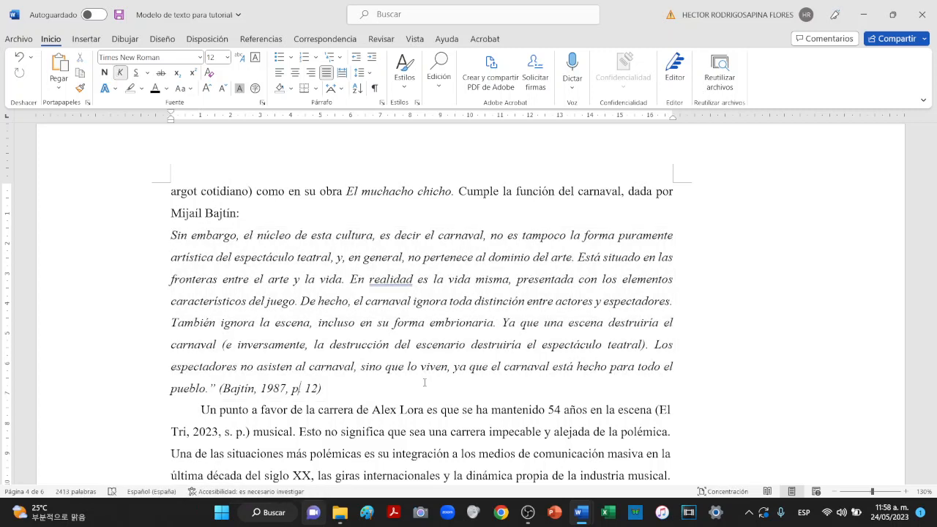
key(BackSpace)
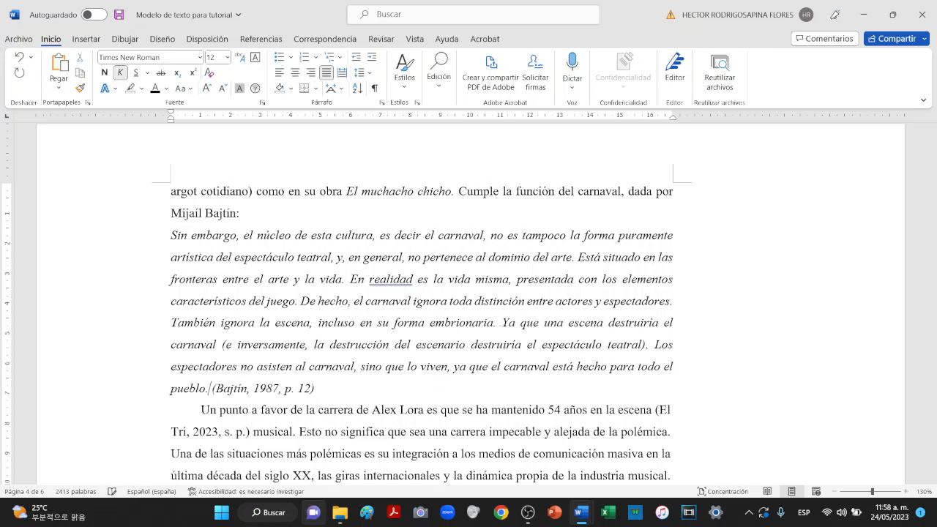
Step: Remove the italics from the whole Bajtín quotation and its citation
key(End)
triple_click(426, 386)
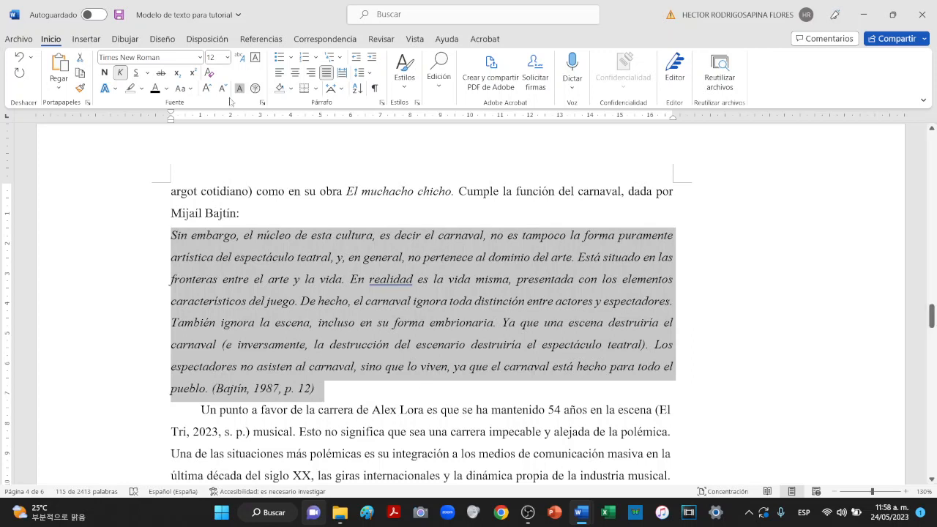
click(122, 73)
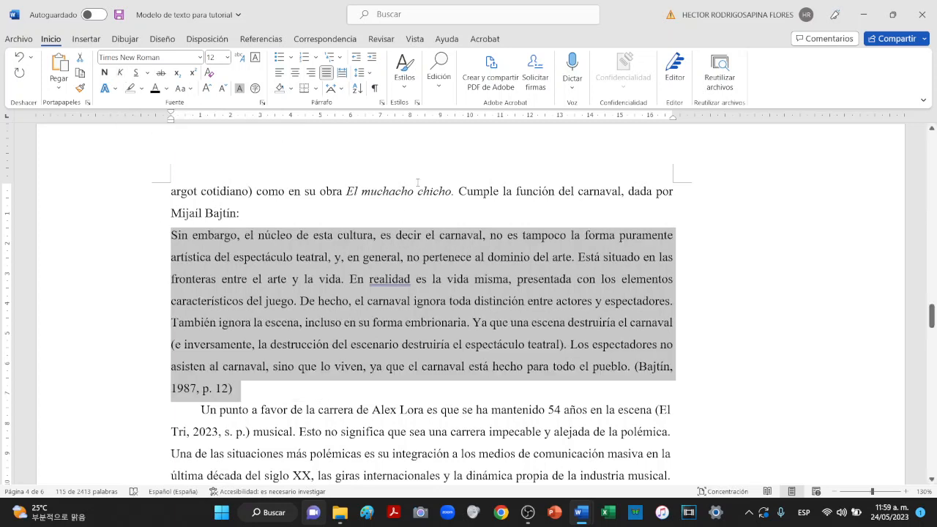
Step: Set the quotation's line spacing to 1.0 and indent the entire block on its left side by about 1.25 cm
click(369, 73)
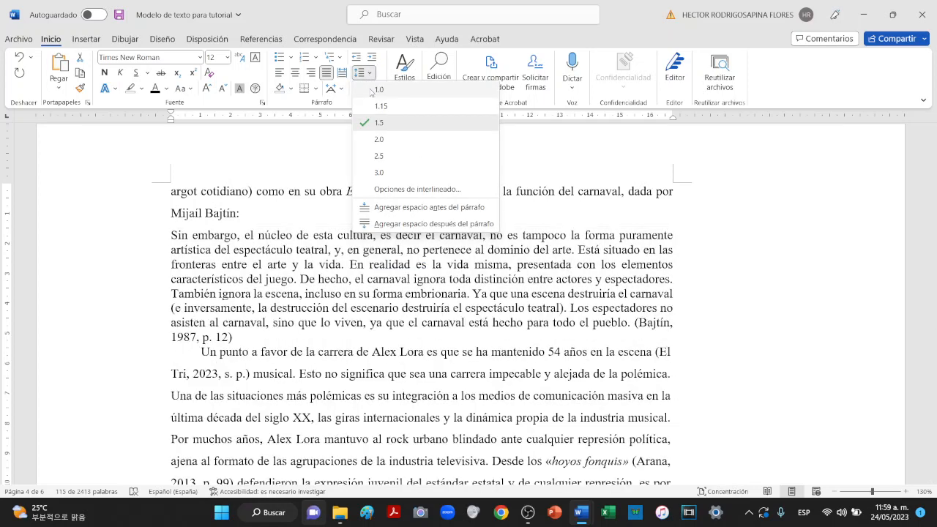
click(371, 90)
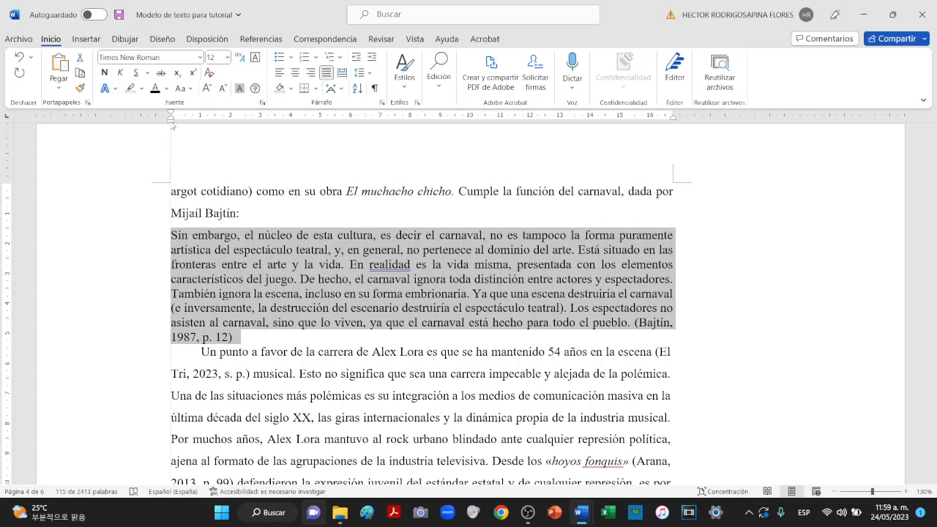
drag(173, 125, 206, 128)
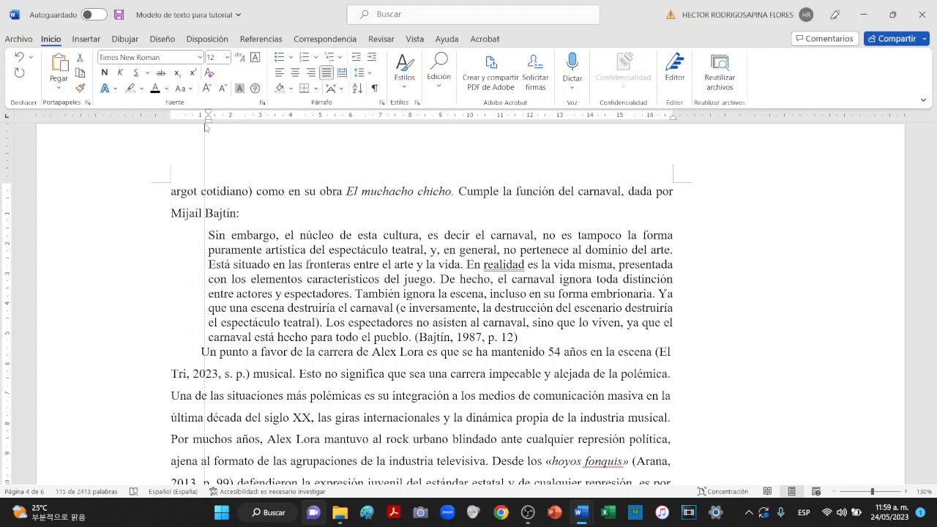
drag(205, 127, 206, 122)
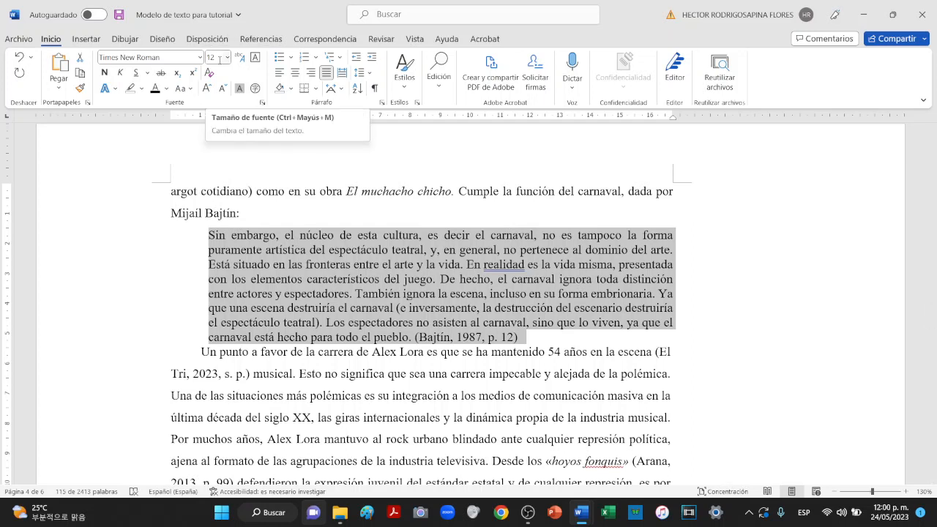
click(220, 60)
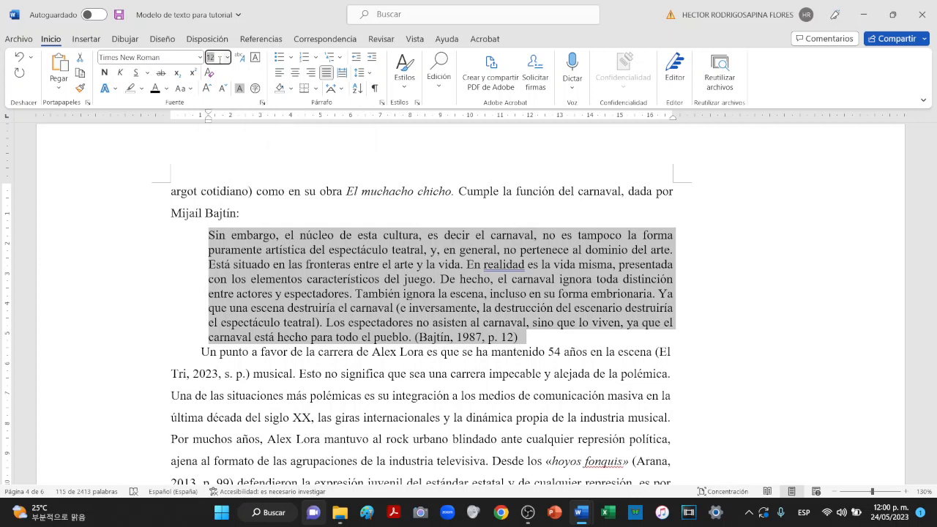
click(223, 209)
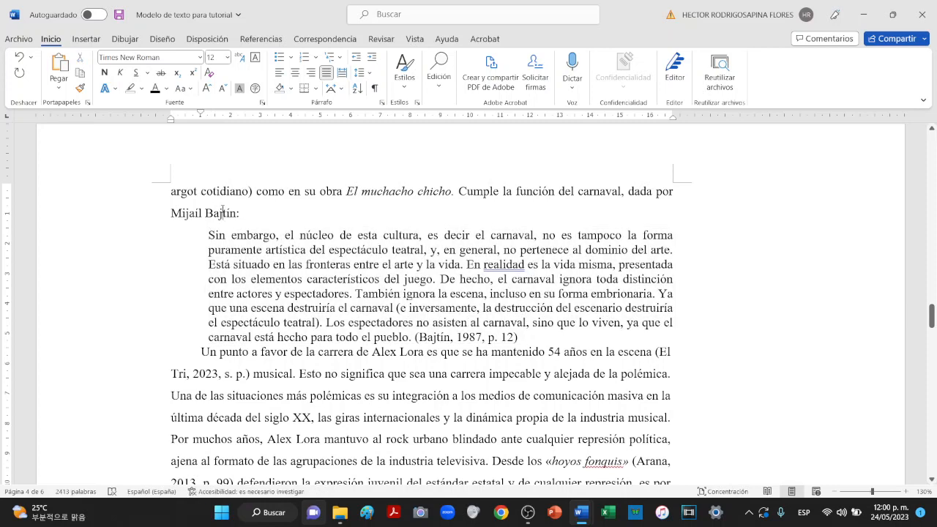
scroll(223, 210, up, 5)
click(258, 224)
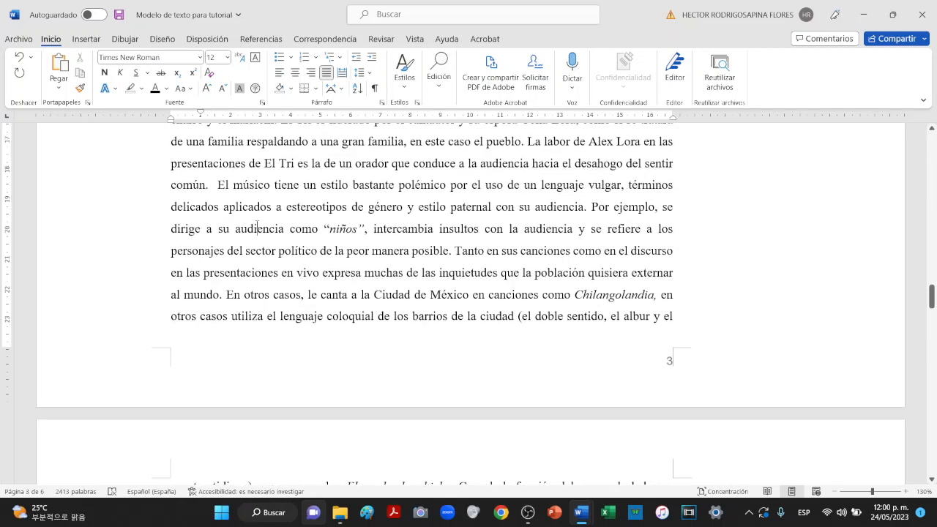
scroll(257, 225, down, 3)
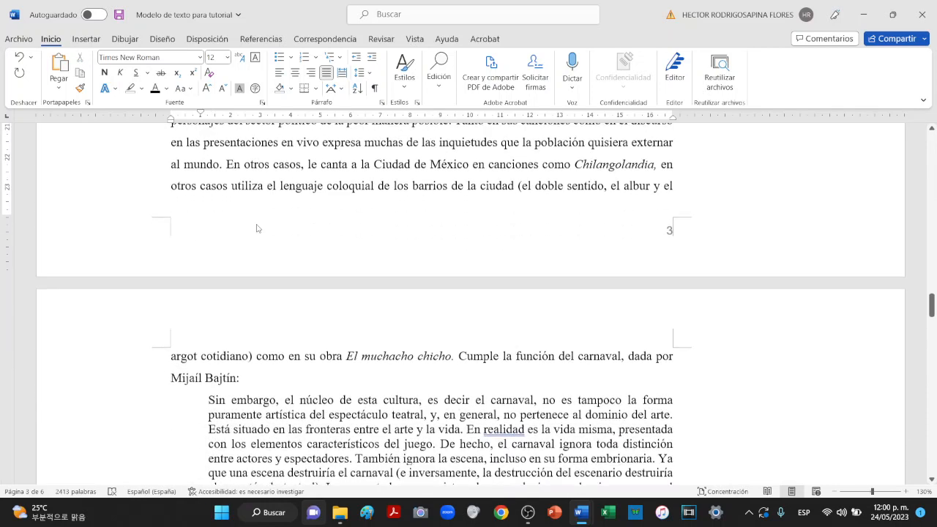
scroll(212, 254, down, 2)
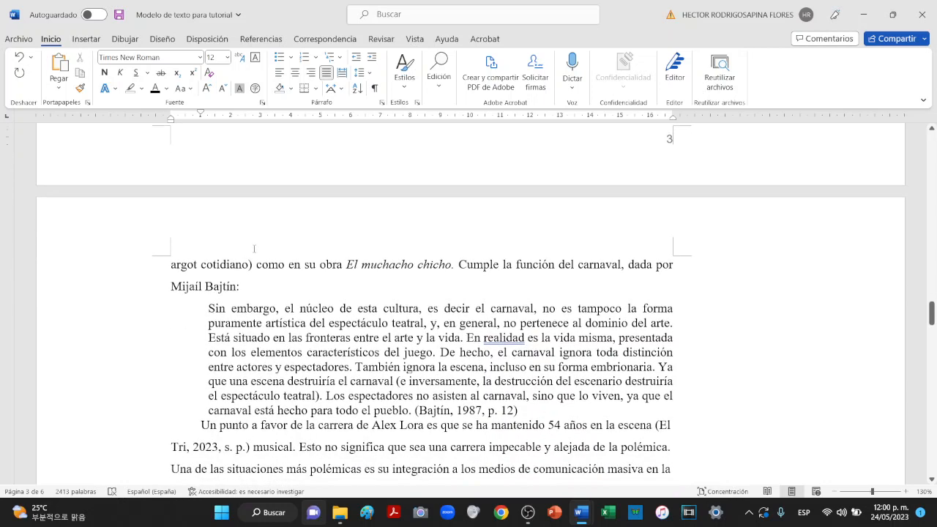
Step: Set the font size of the entire indented Bajtín quotation to 11
click(211, 255)
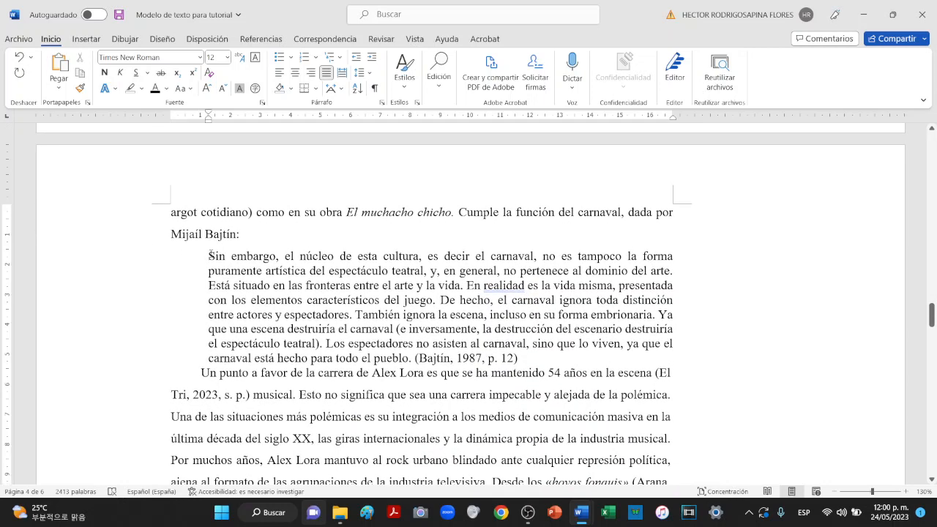
triple_click(210, 255)
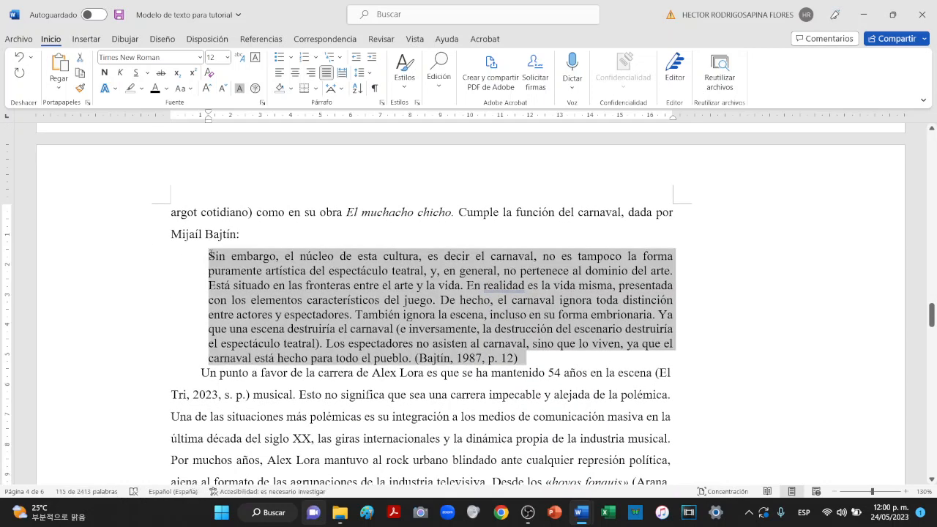
click(214, 56)
text(11)
key(Return)
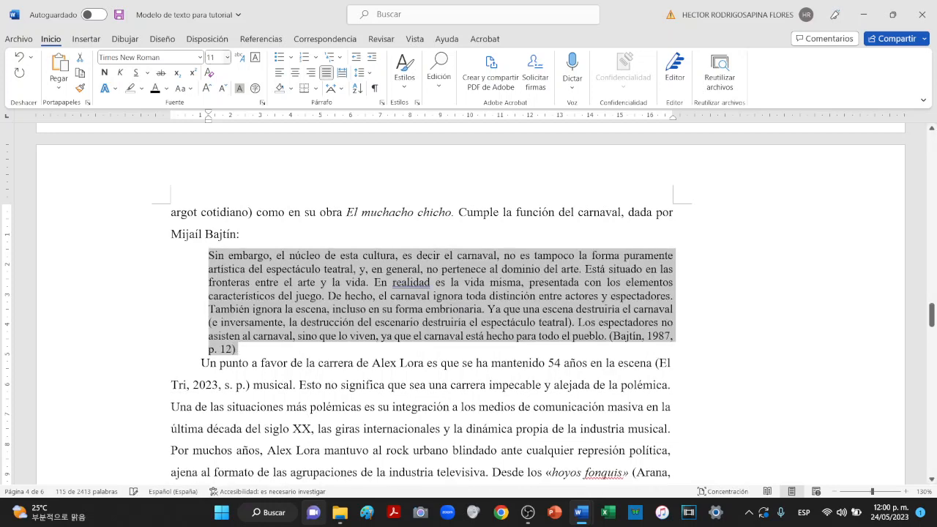
click(205, 234)
key(ctrl+Down)
key(ctrl+Down)
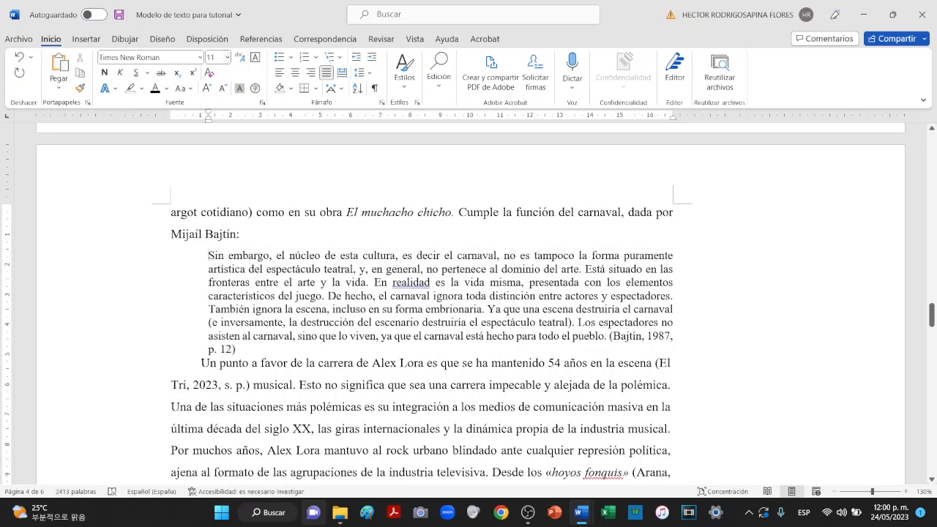
key(Return)
key(ctrl+z)
Step: Set the font size of the paragraph before the quotation, starting "Ahora, el trabajo de Alex Lora", to 10
key(Down)
key(ctrl+shift+Up)
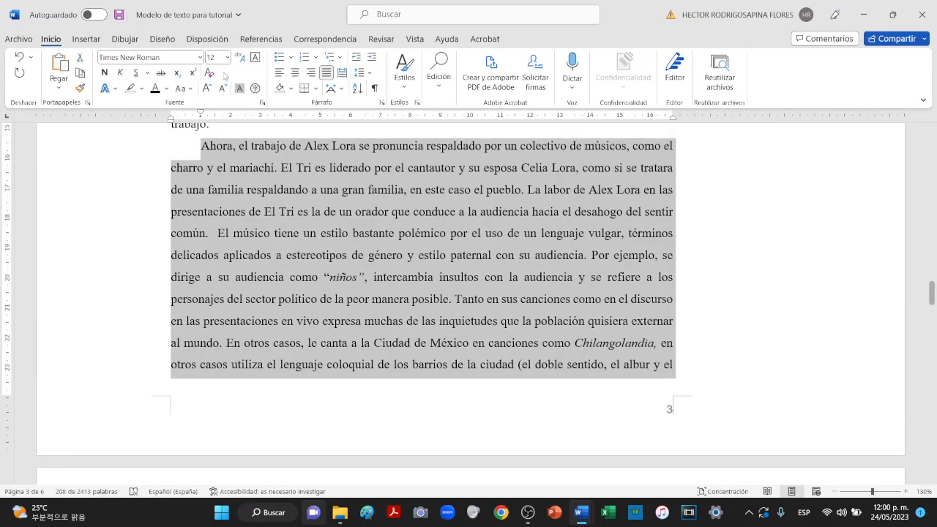
click(215, 57)
text(10)
key(Return)
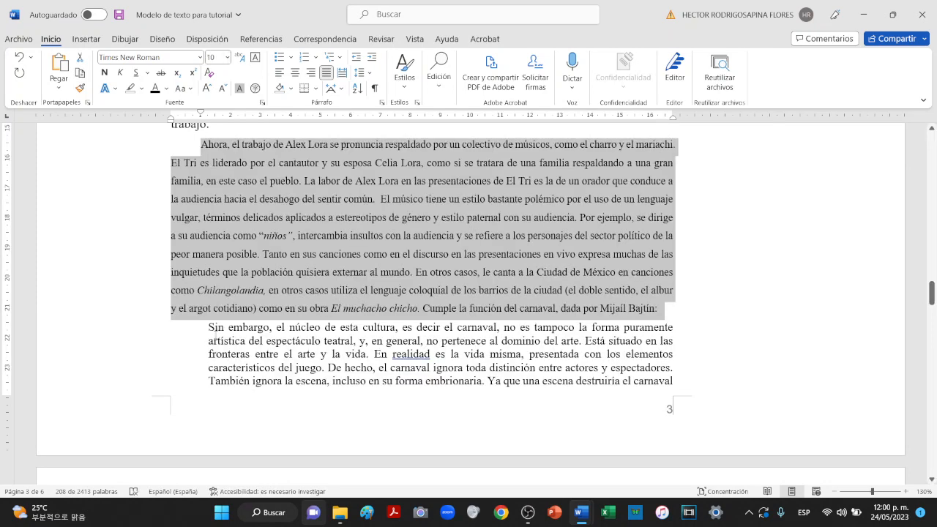
Step: Set the font size of the entire indented Bajtín quotation to 9
click(209, 330)
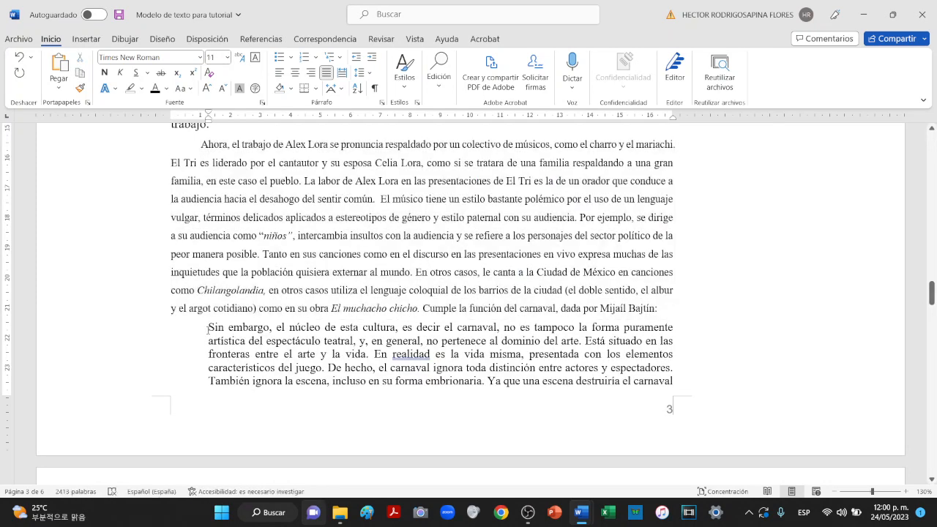
key(ctrl+shift+Down)
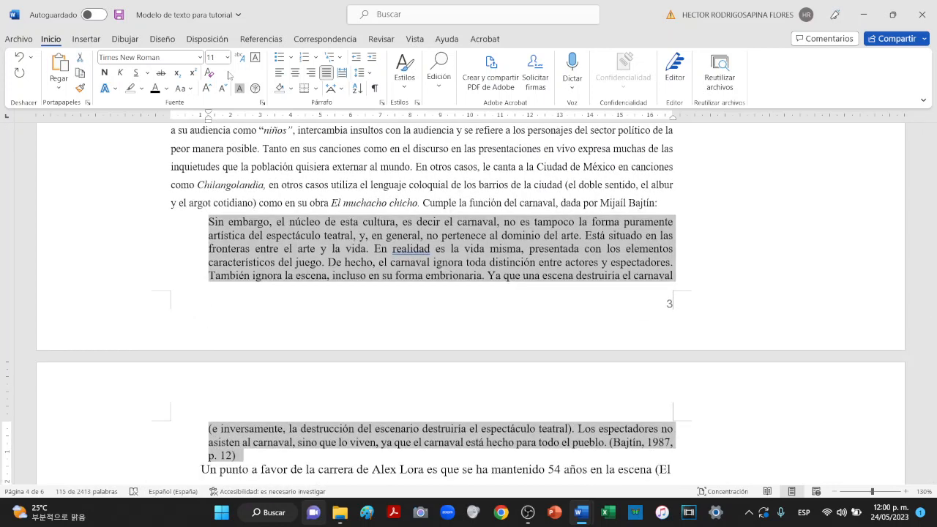
click(216, 59)
text(9)
key(Return)
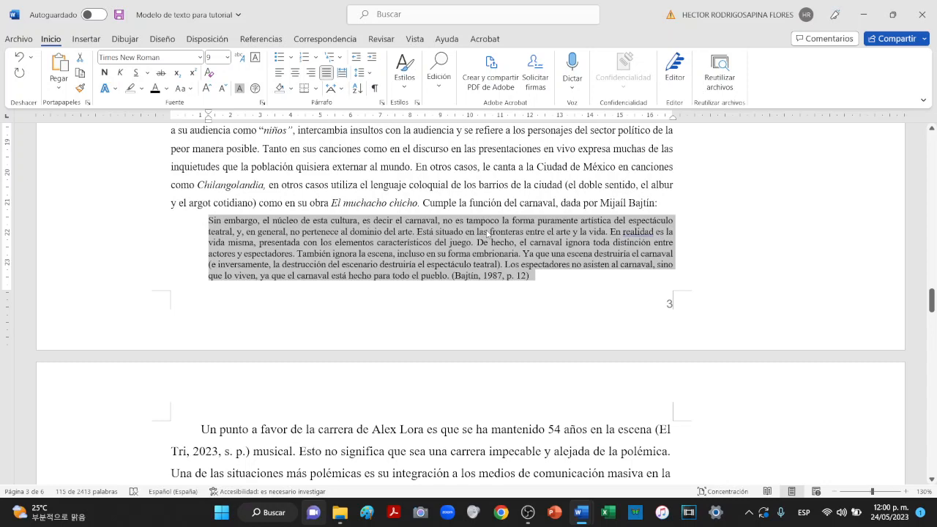
Step: Undo the last font size changes on the Bajtín quotation and on the paragraph before it
key(ctrl+z)
key(ctrl+z)
Step: Insert an empty line after the Bajtín quotation's citation to separate it from the paragraph starting "Un punto a favor"
scroll(544, 399, down, 2)
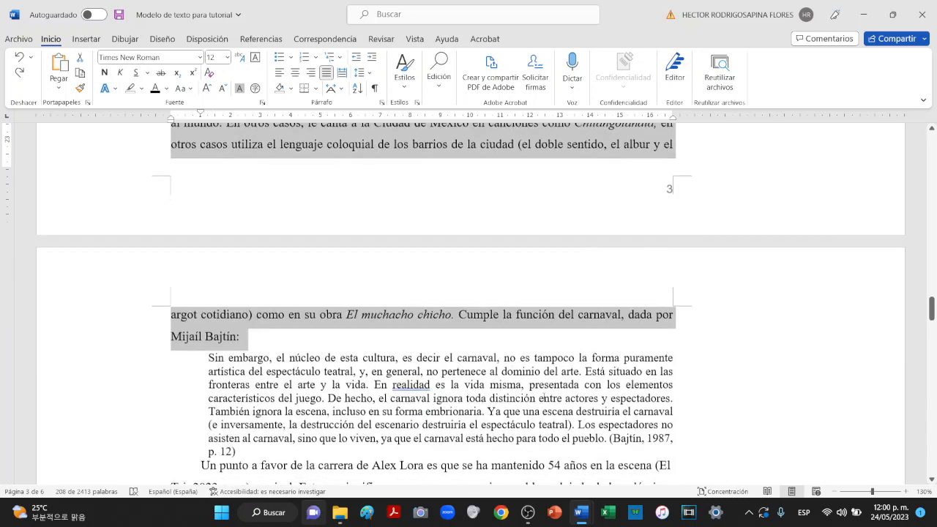
scroll(544, 396, down, 1)
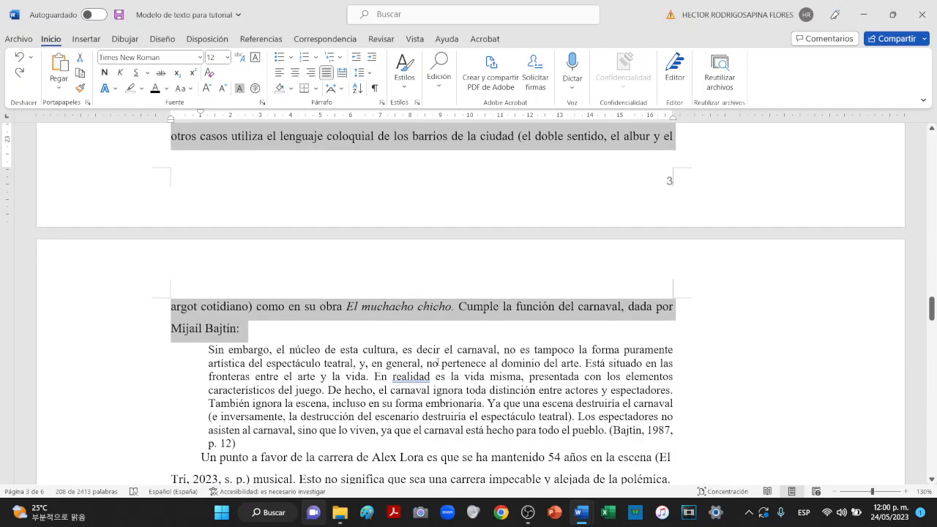
click(209, 355)
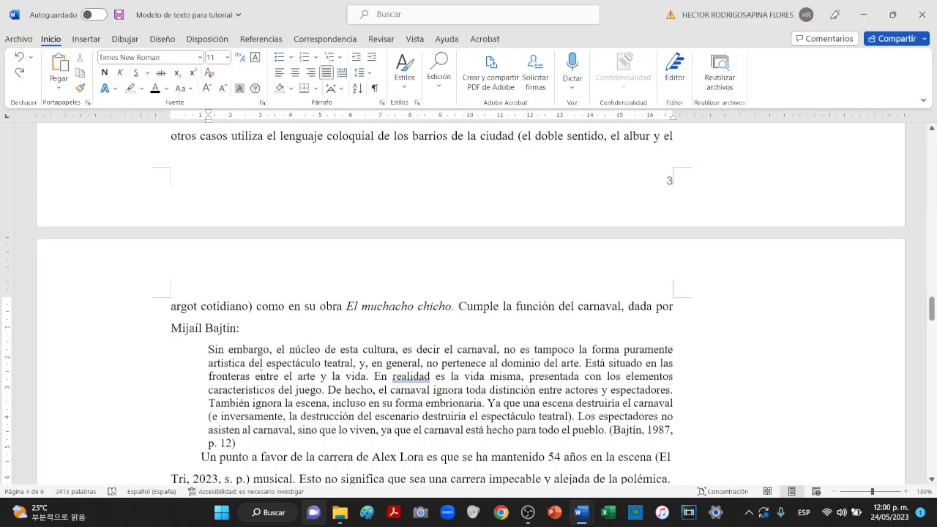
scroll(261, 370, down, 2)
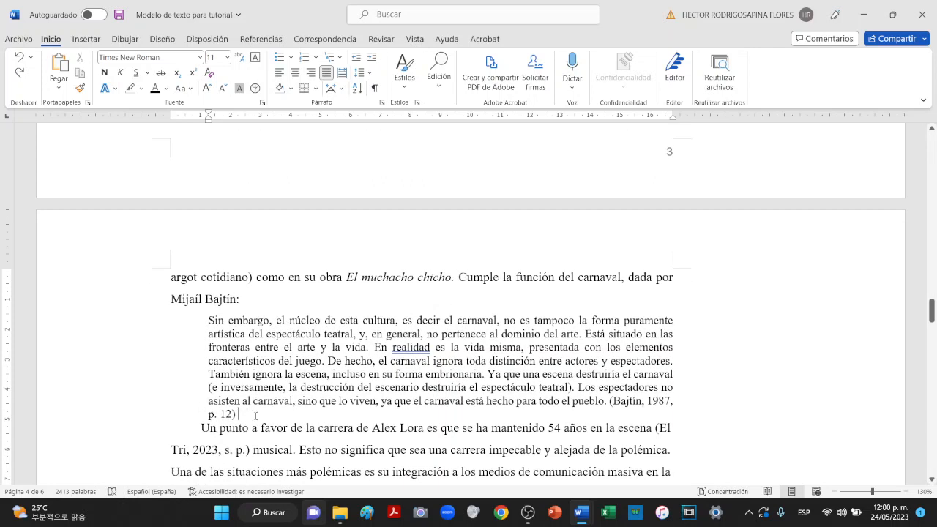
key(Return)
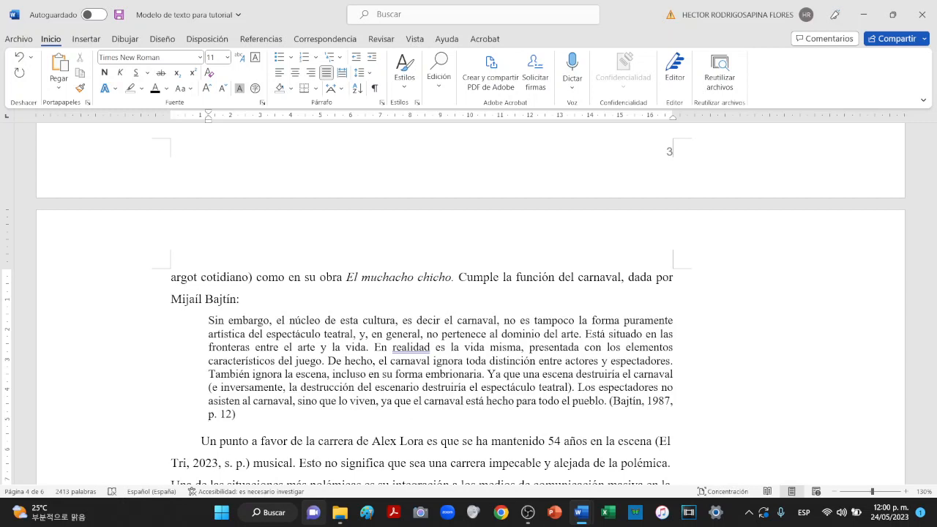
drag(245, 415, 211, 373)
click(245, 428)
scroll(273, 439, down, 3)
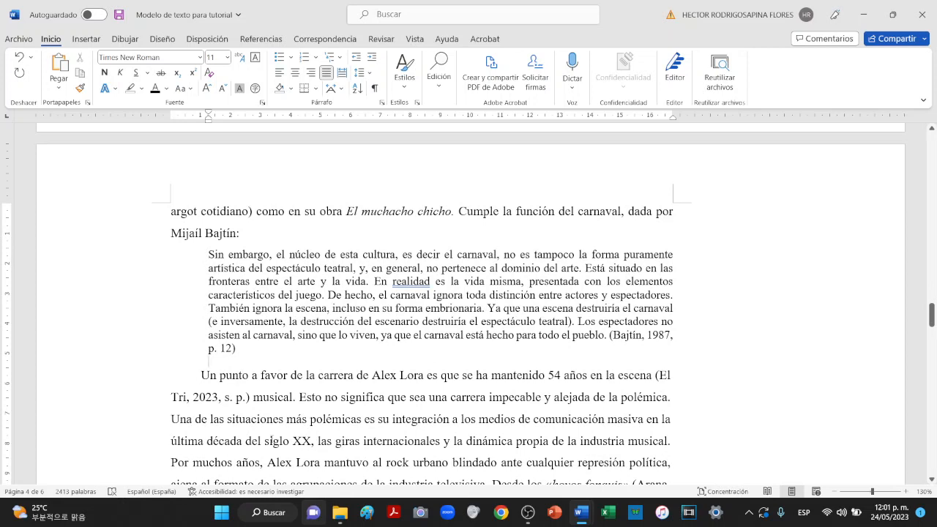
scroll(272, 440, down, 1)
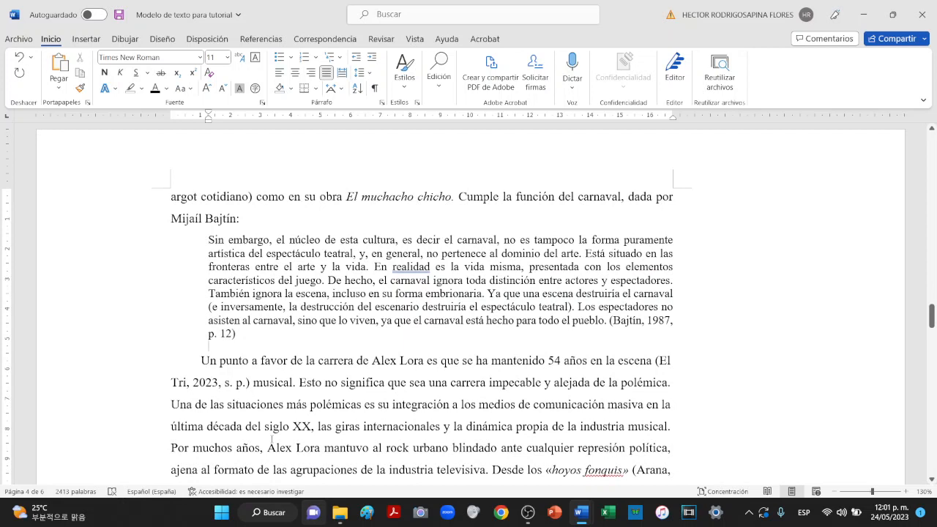
click(527, 512)
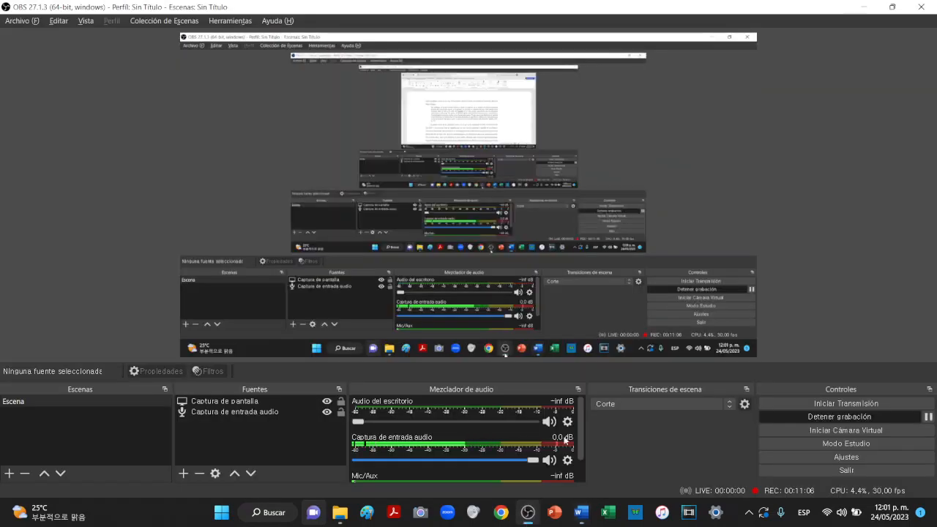